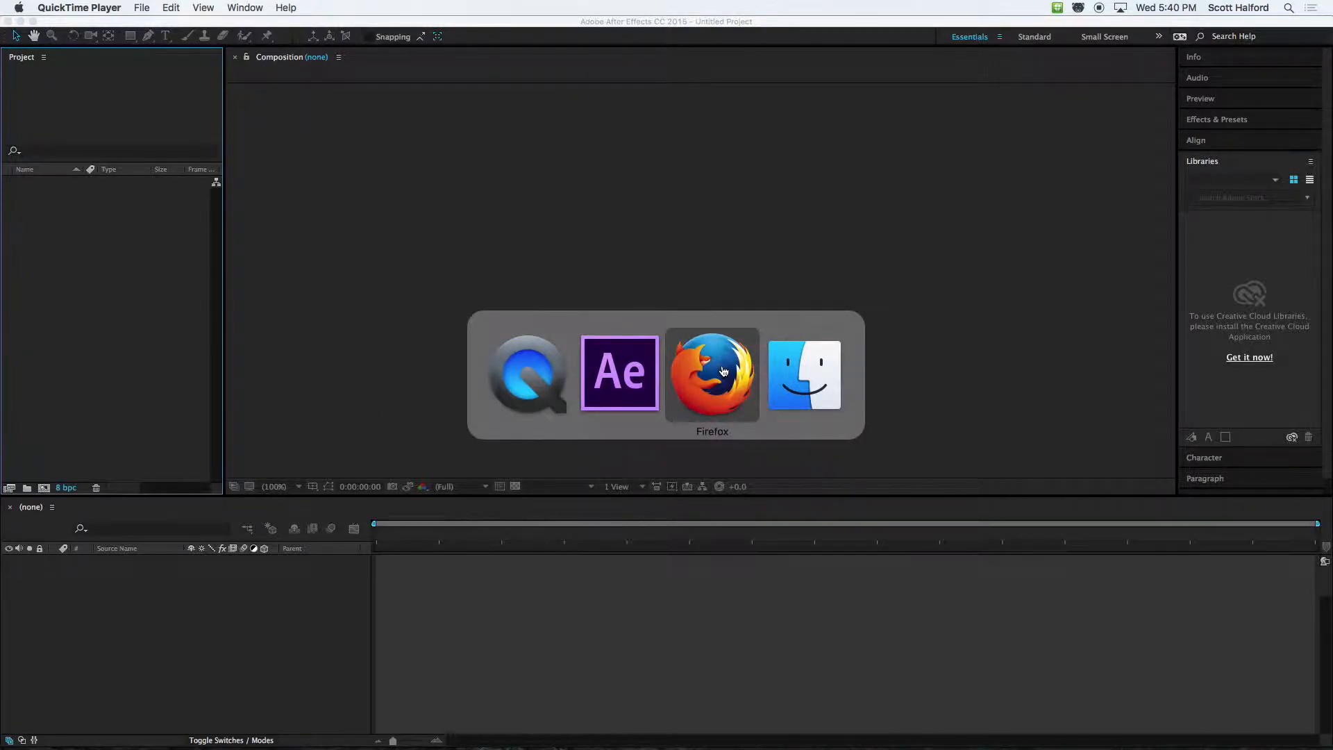
# - Switch to Firefox and open the "Acessory cloud san diego.JPG" image preview from the image results for clouds
pyautogui.press('super+shift+Tab')
pyautogui.press('super+shift+Tab')
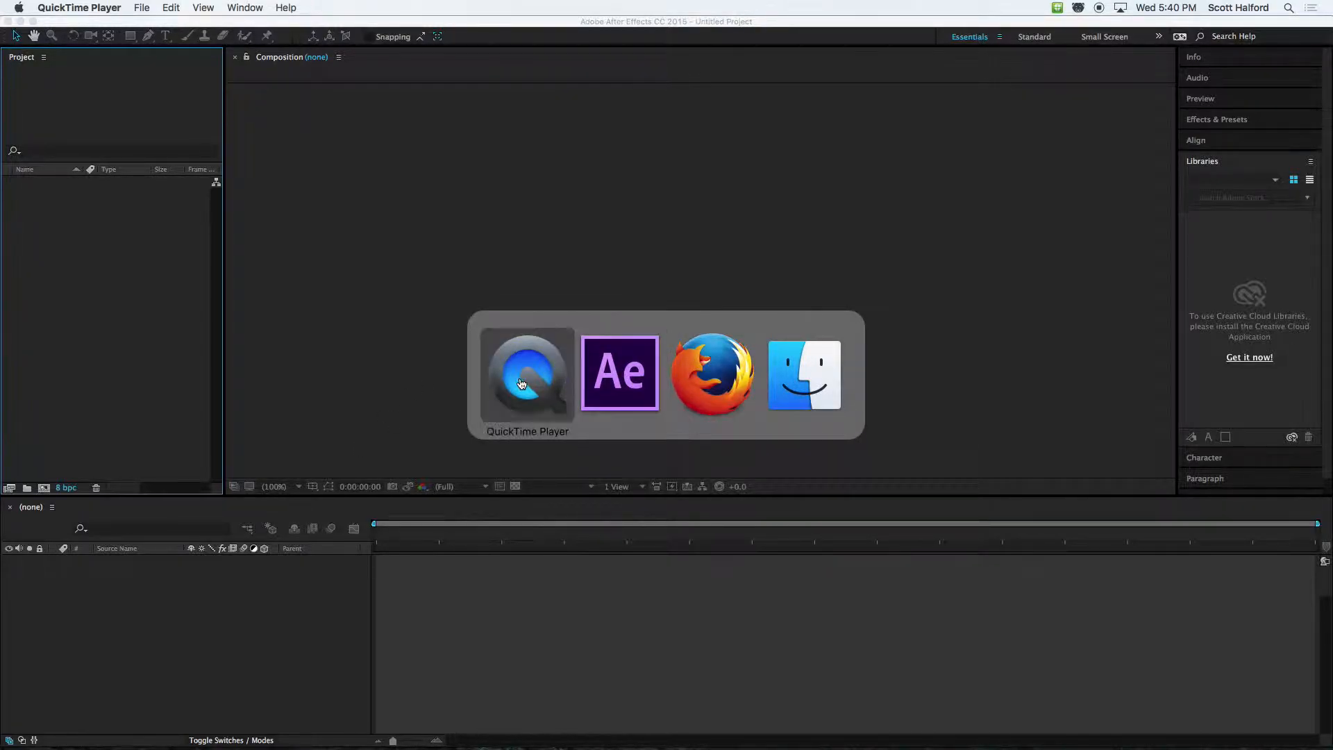
pyautogui.click(732, 384)
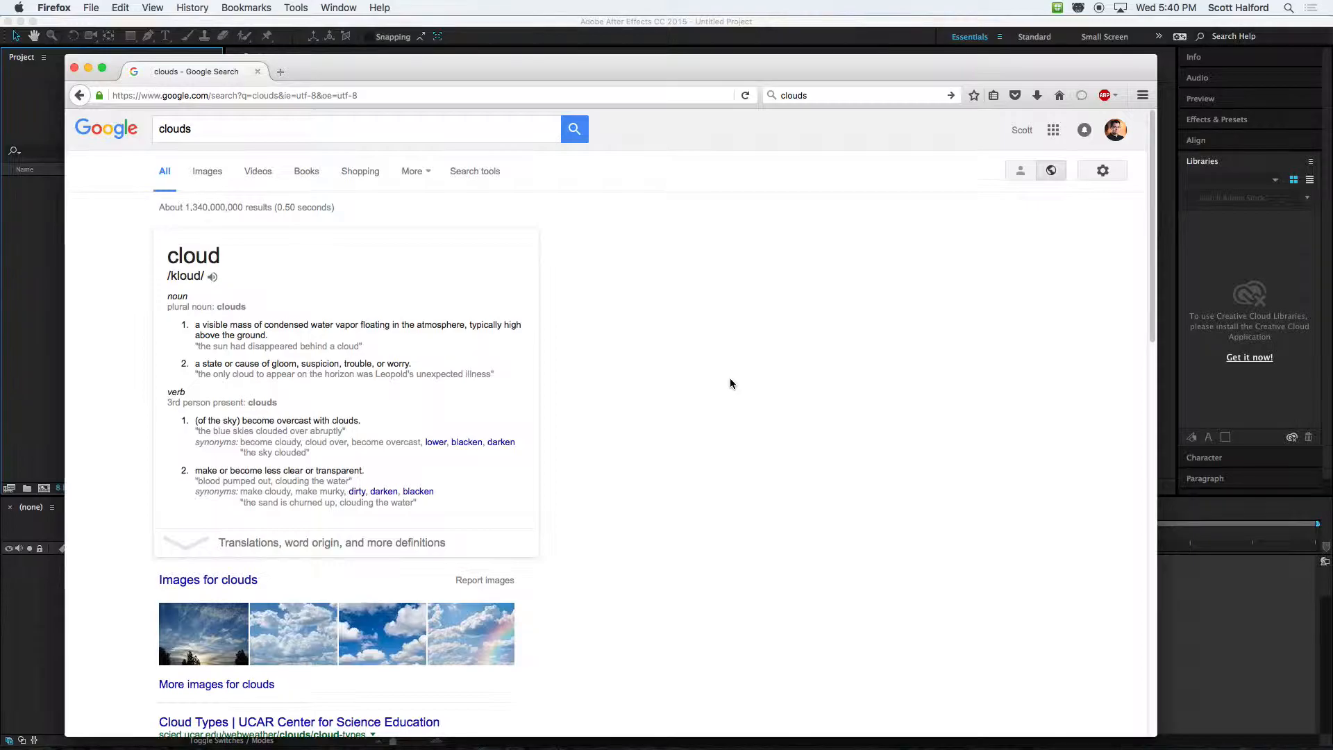
pyautogui.click(206, 641)
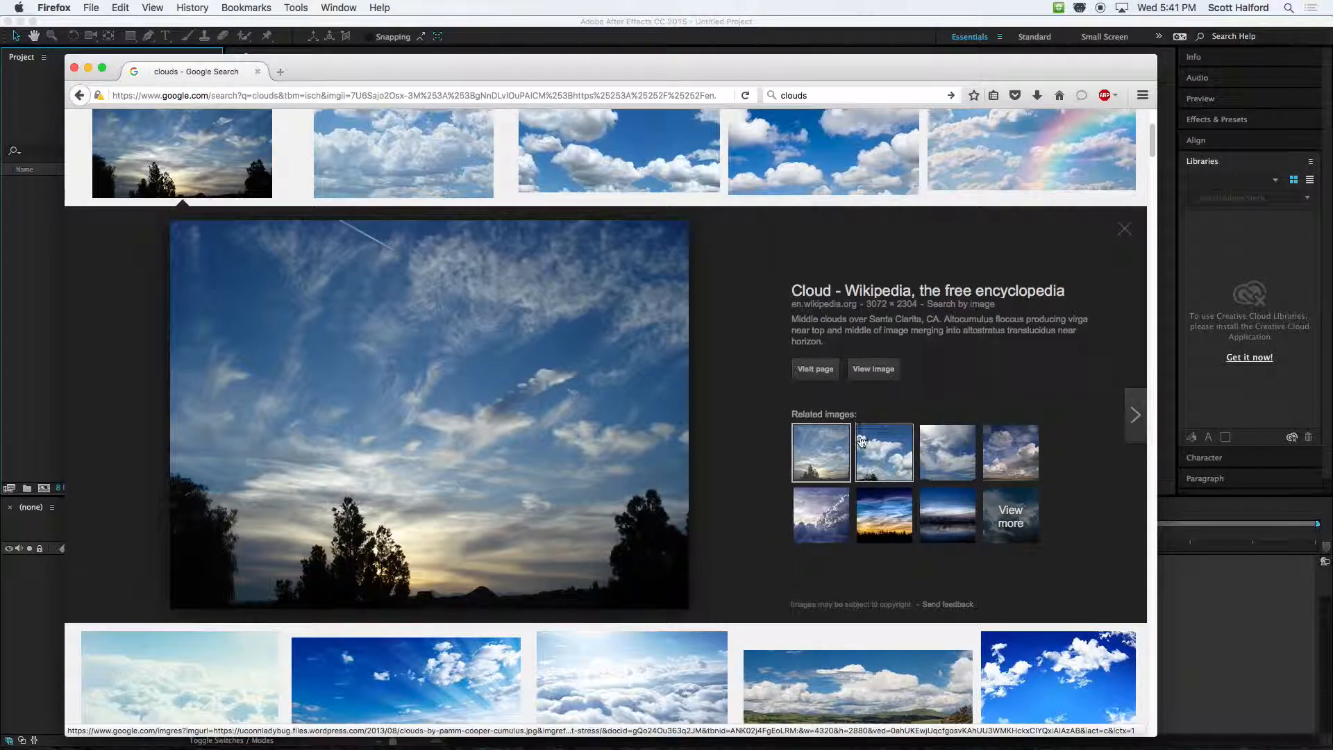
pyautogui.click(949, 453)
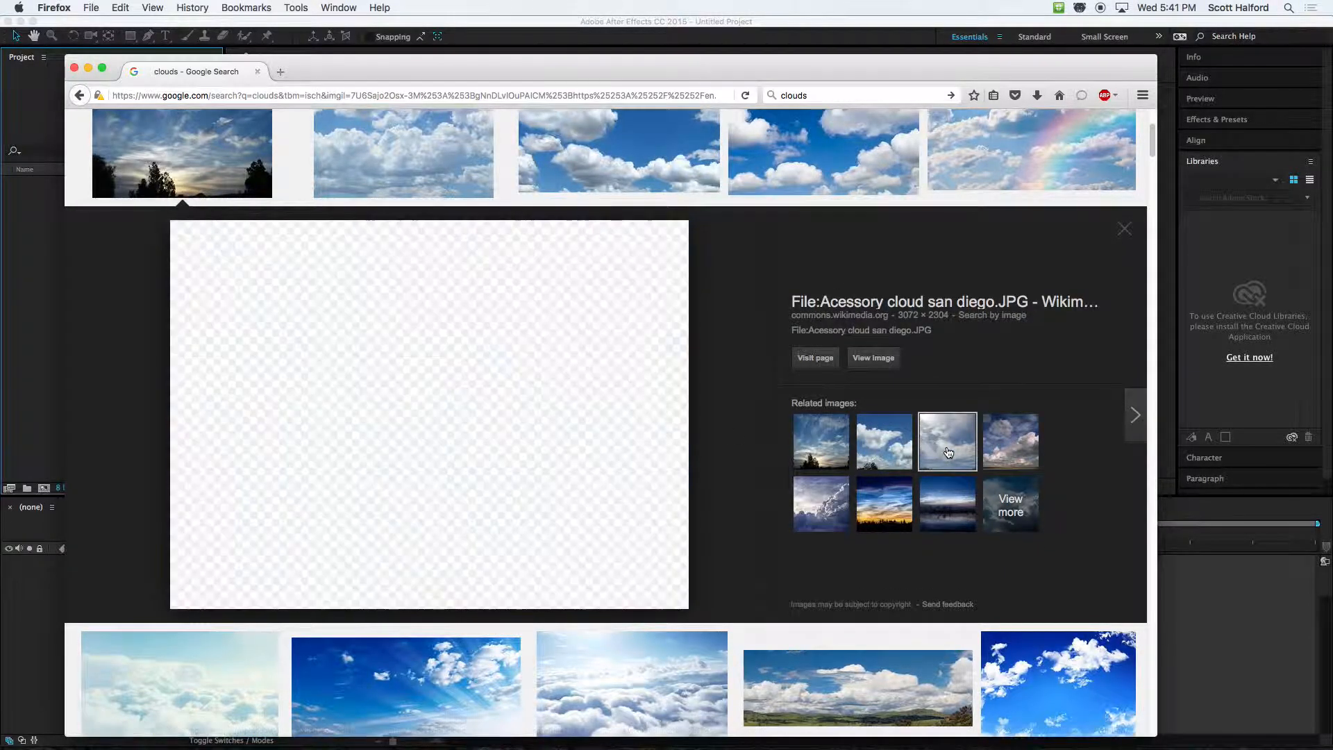
# - Save the previewed cloud image as Acessory_cloud_san_diego.JPG in the Downloads folder
pyautogui.rightClick(512, 410)
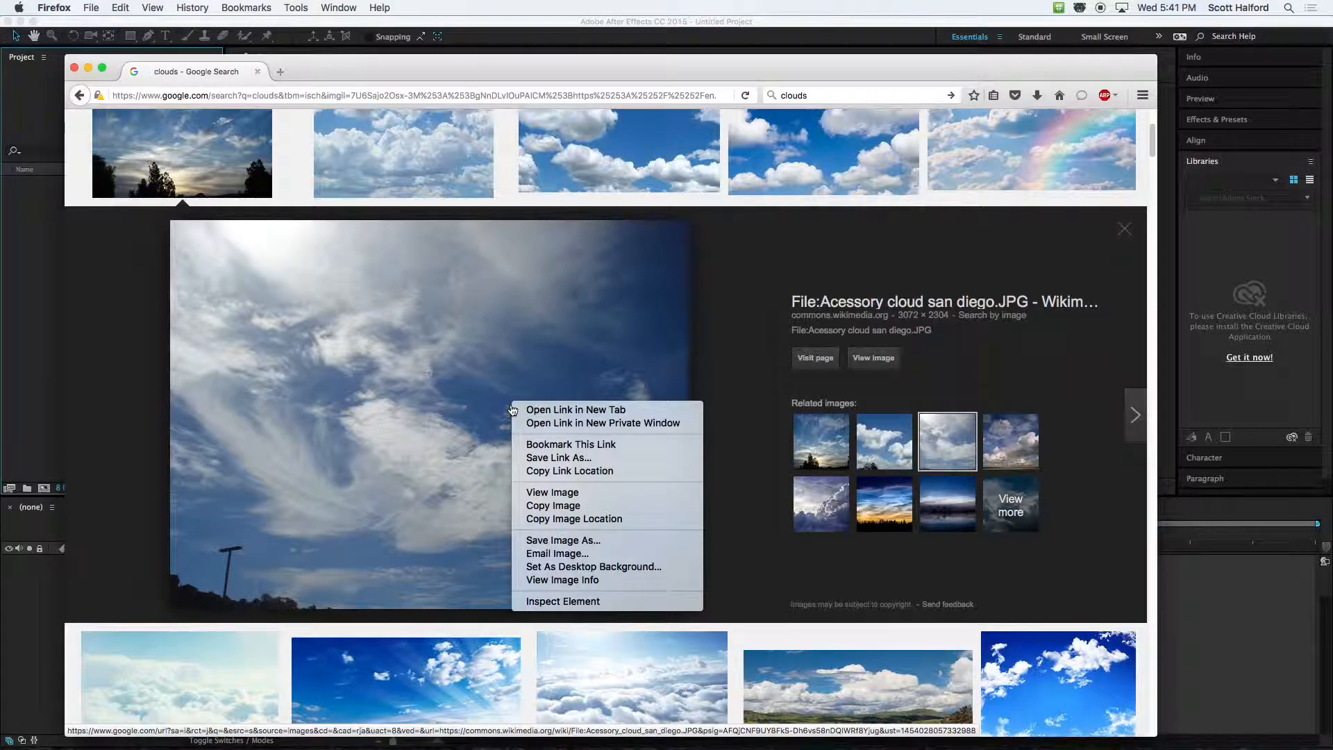
pyautogui.click(559, 541)
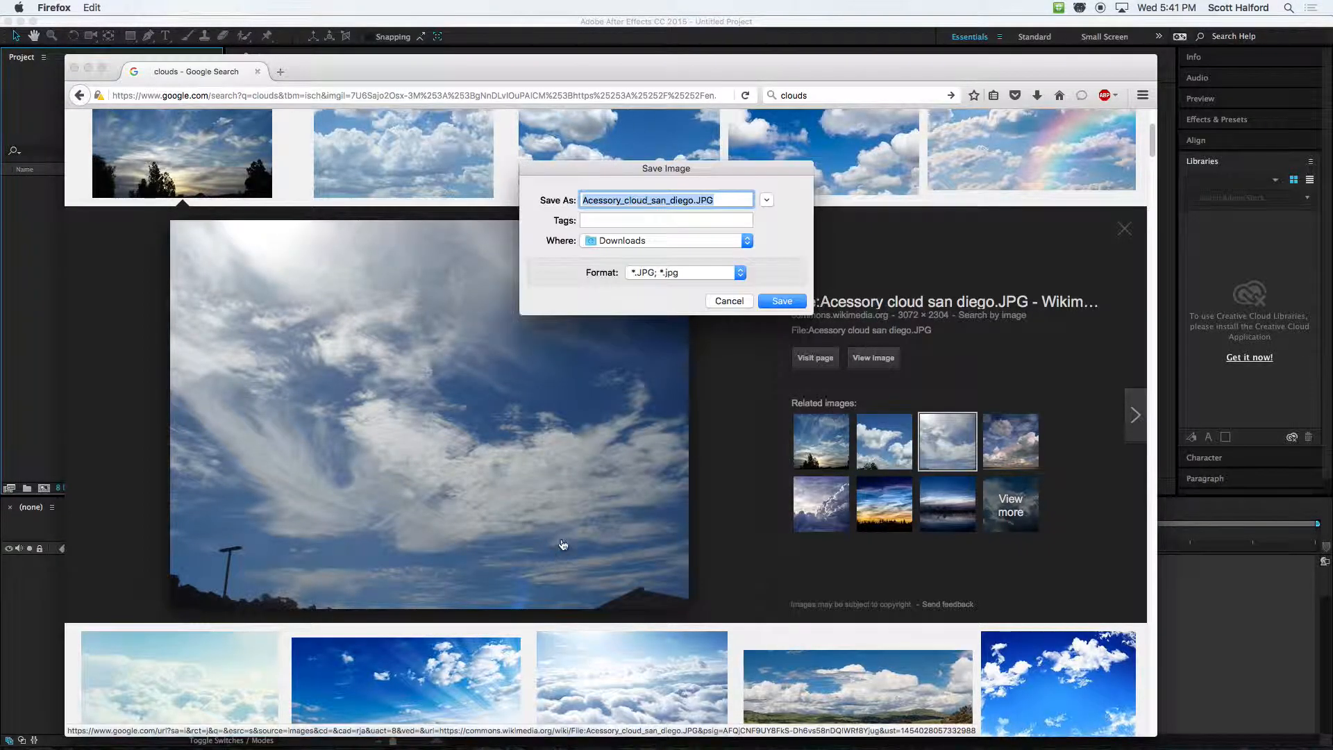
pyautogui.click(766, 200)
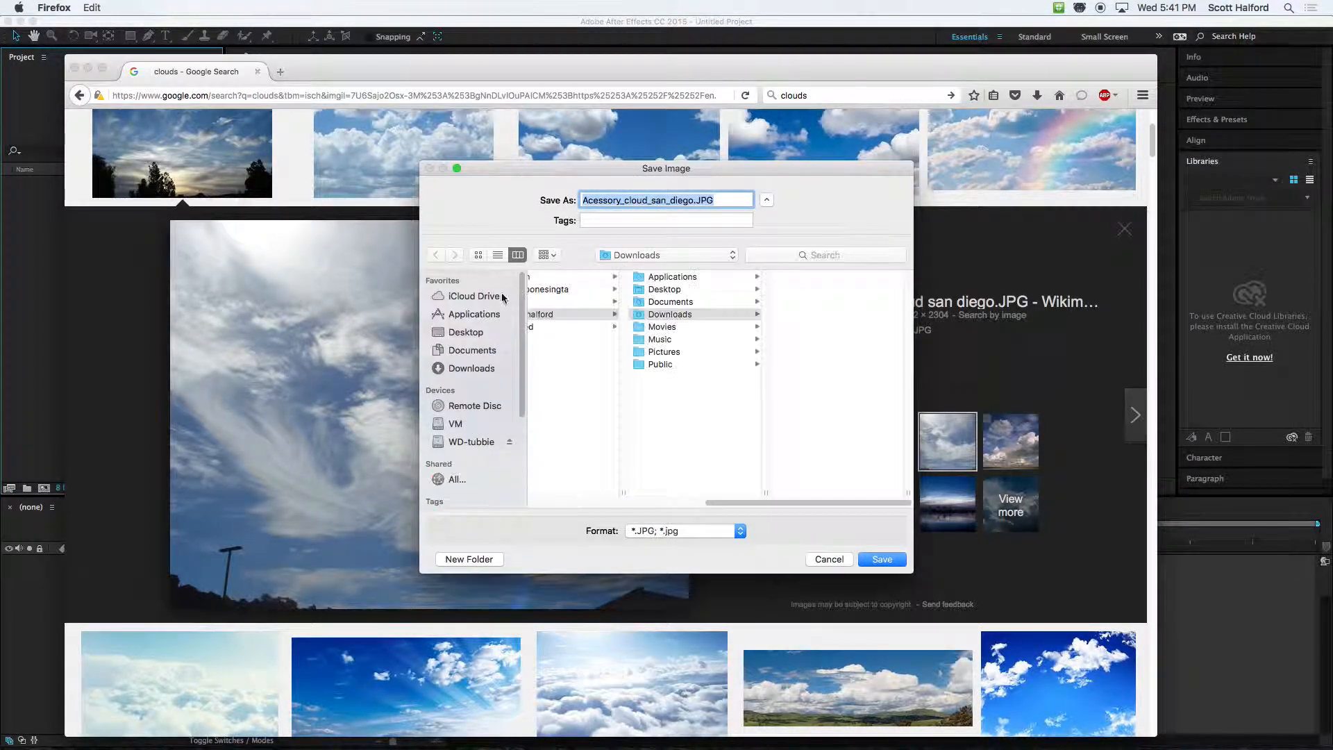
pyautogui.click(469, 370)
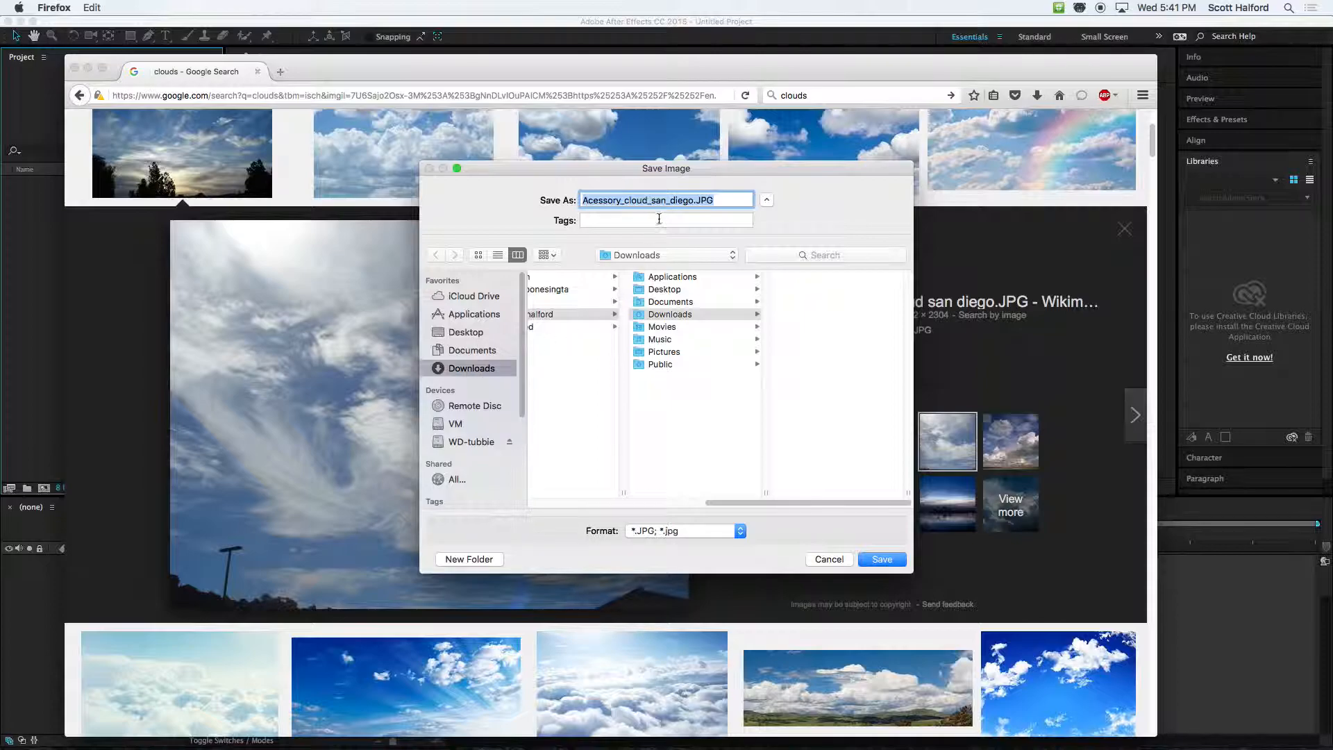
pyautogui.click(882, 559)
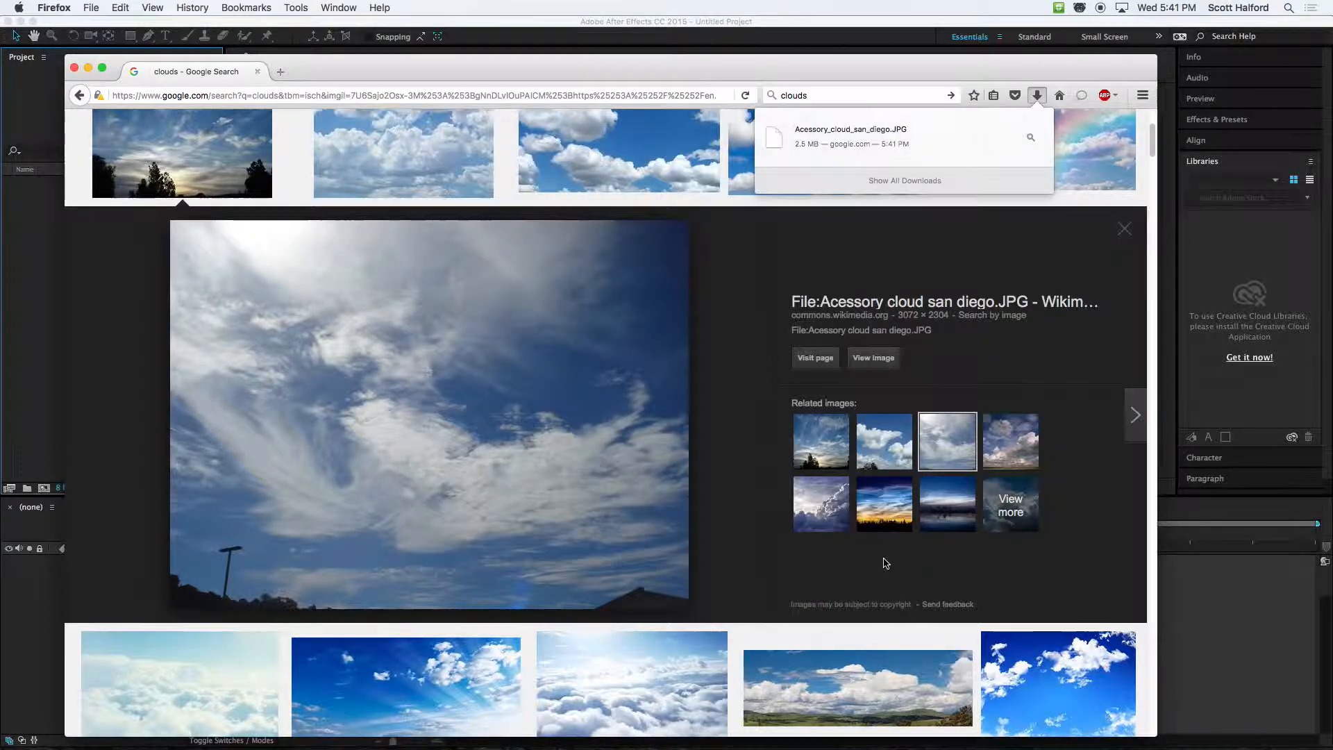
# - Switch to After Effects, start a new project and import Acessory_cloud_san_diego.JPG from Downloads
pyautogui.click(1159, 595)
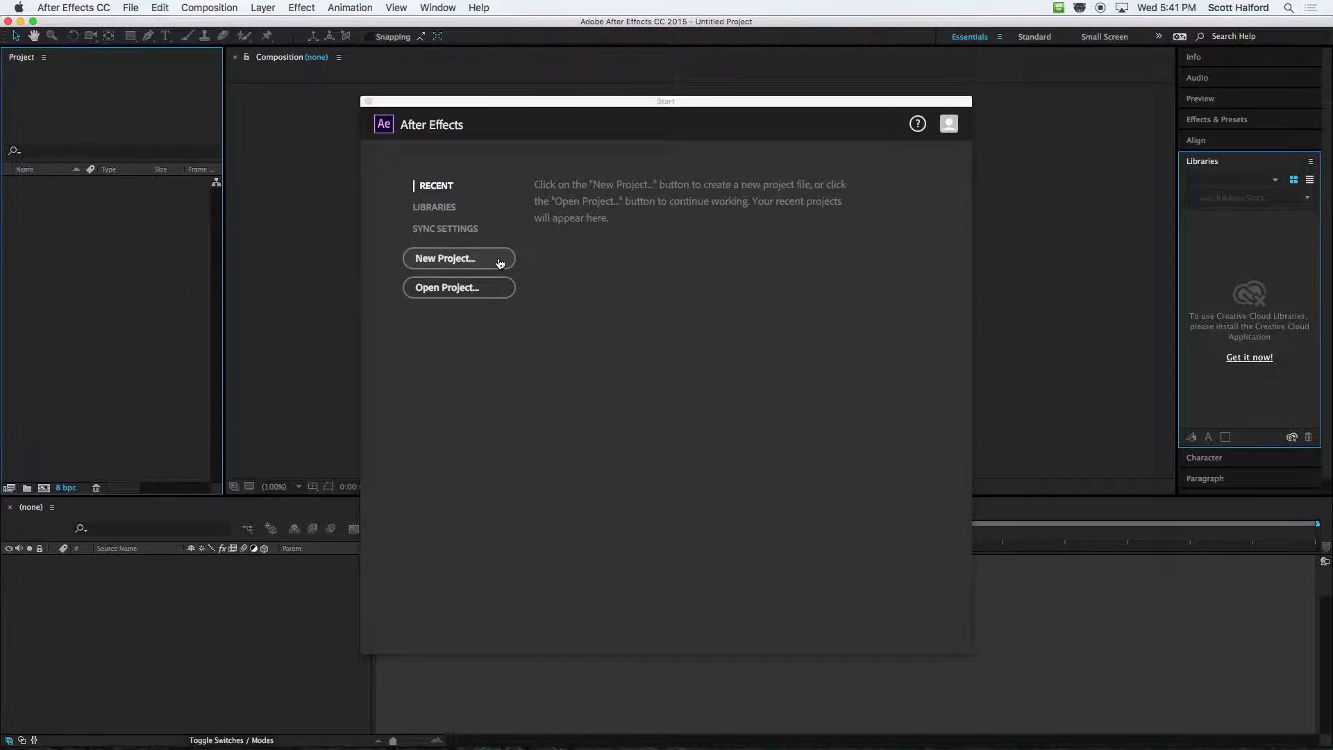
pyautogui.click(470, 262)
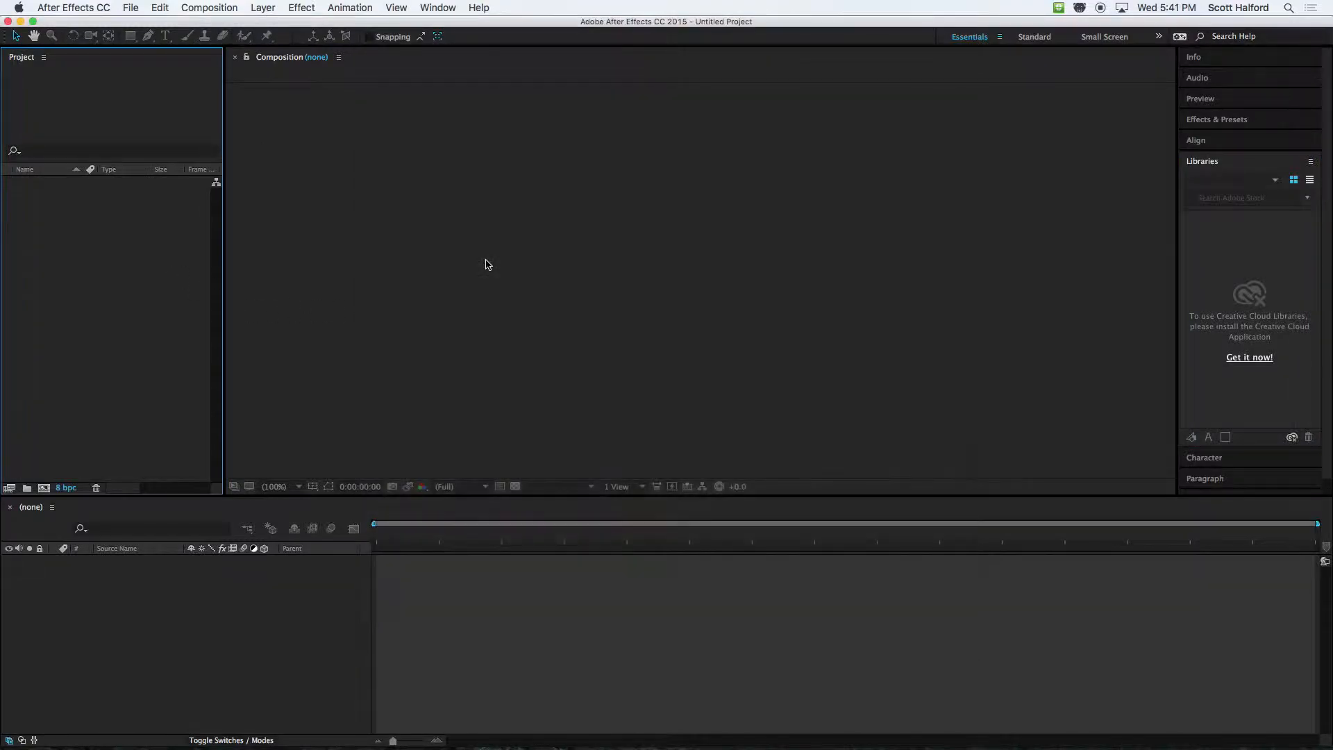
pyautogui.doubleClick(117, 311)
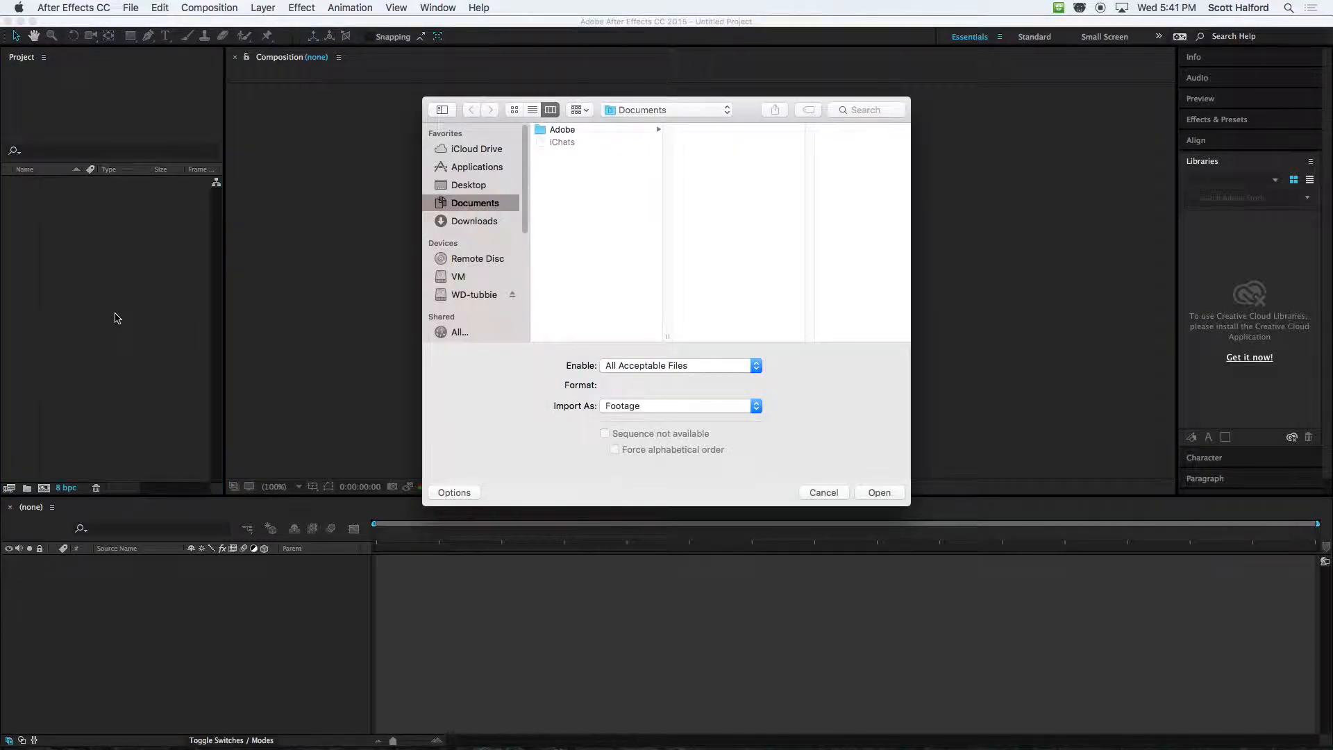
pyautogui.click(462, 222)
pyautogui.click(581, 130)
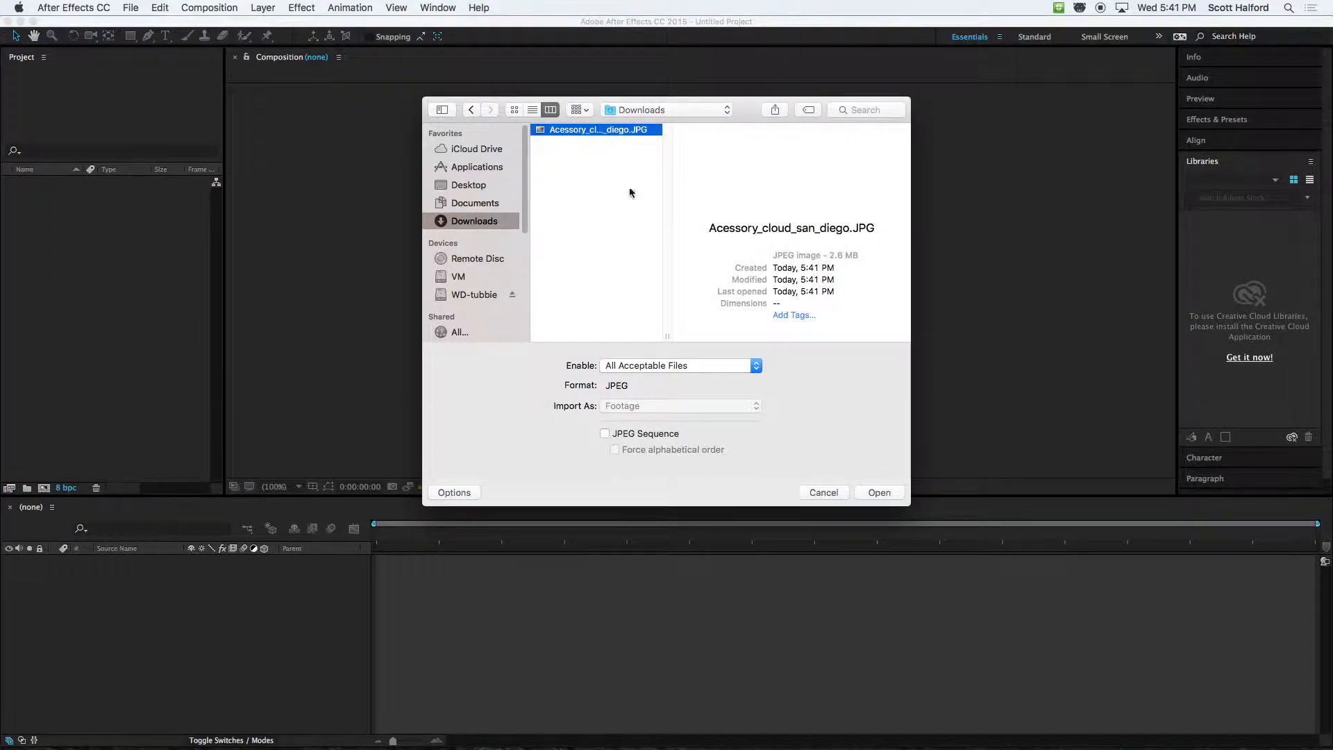
pyautogui.click(879, 493)
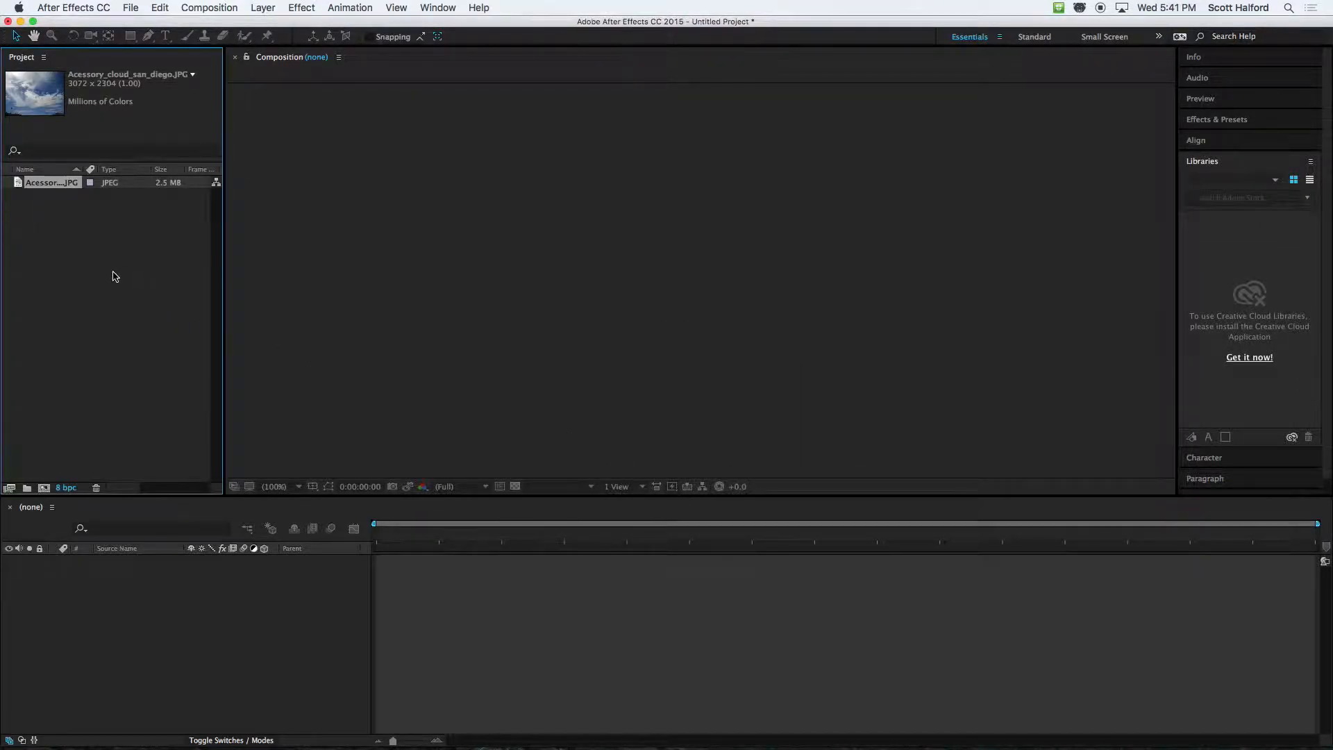
# - Create composition Comp 1 with the HDTV 1080 29.97 preset and add the cloud image to it as a layer
pyautogui.click(115, 277)
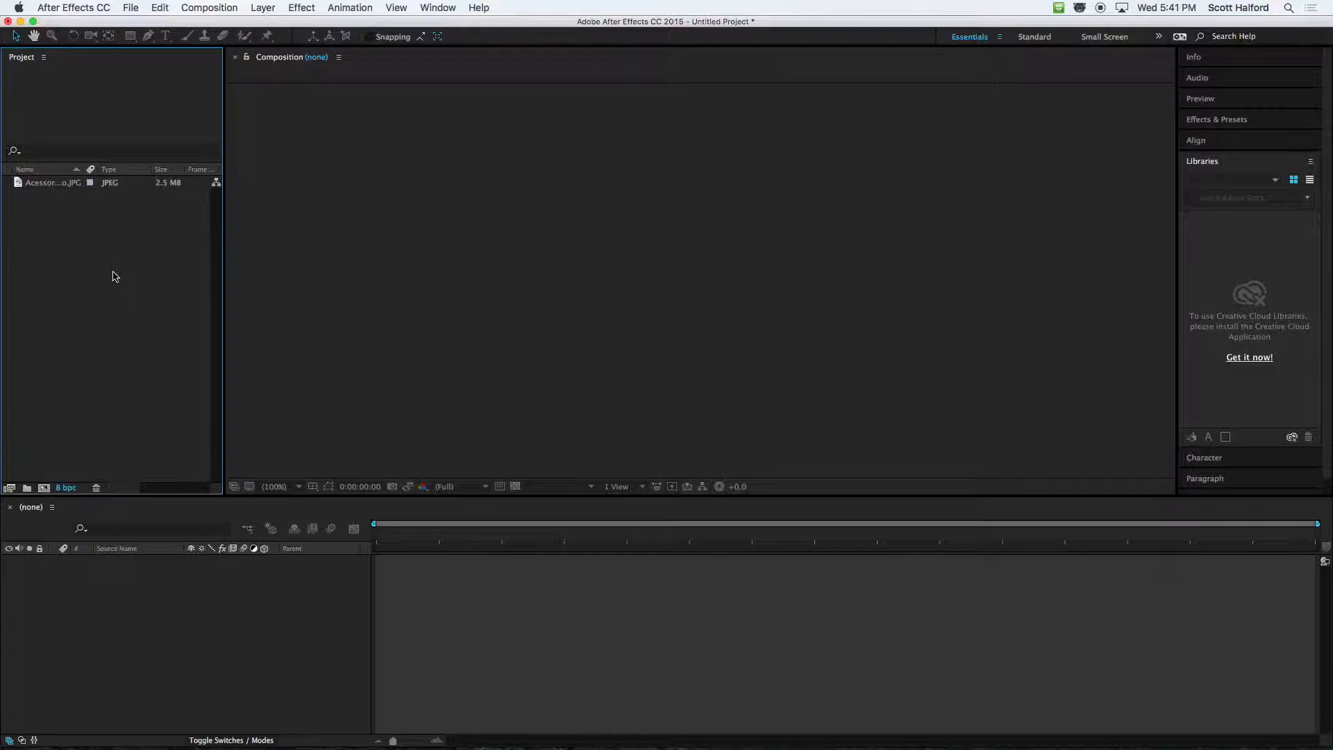
pyautogui.press('super+n')
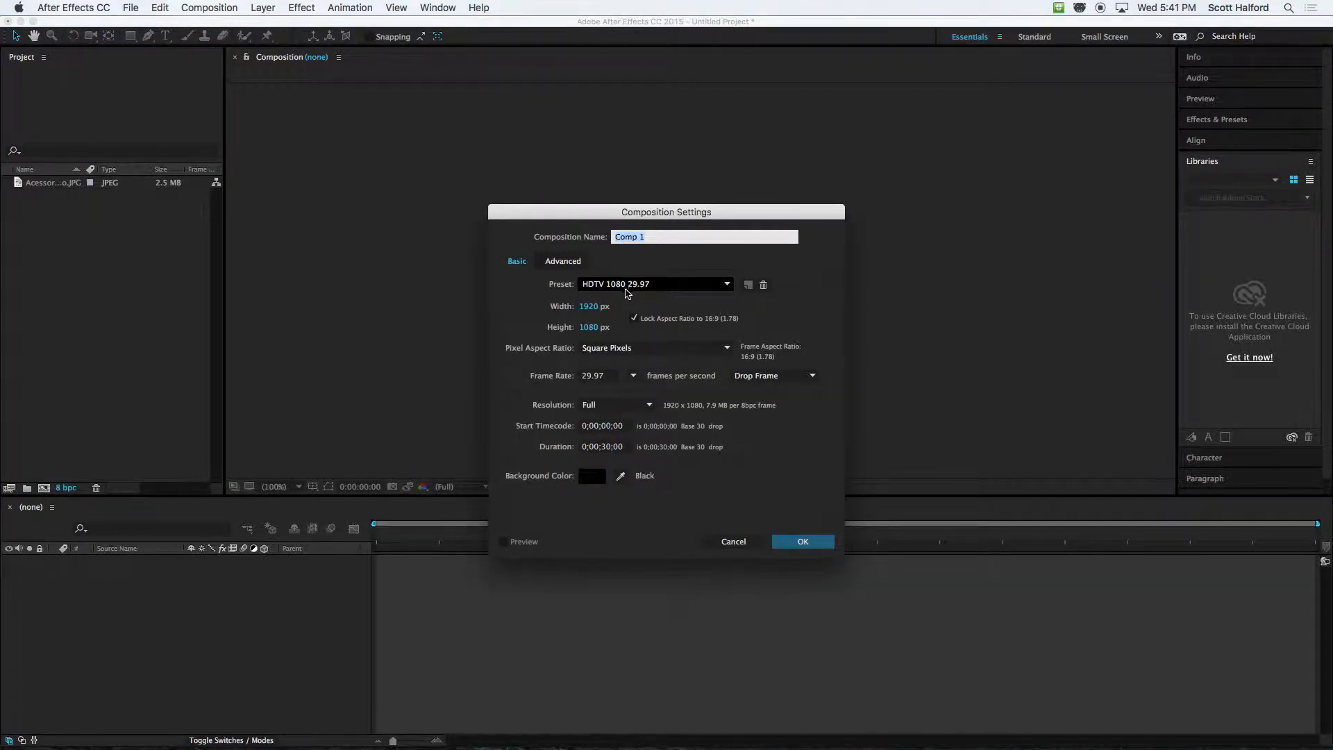
pyautogui.click(806, 542)
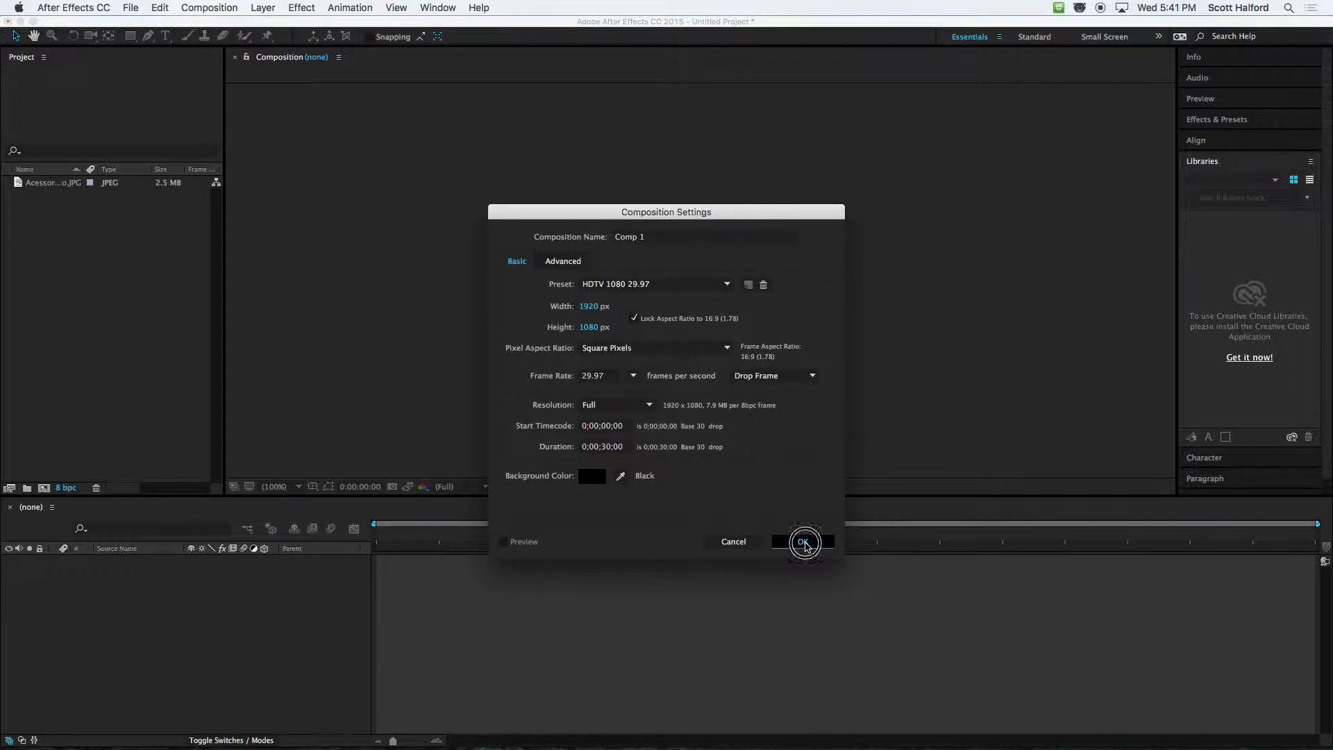
pyautogui.moveTo(56, 182); pyautogui.dragTo(139, 587)
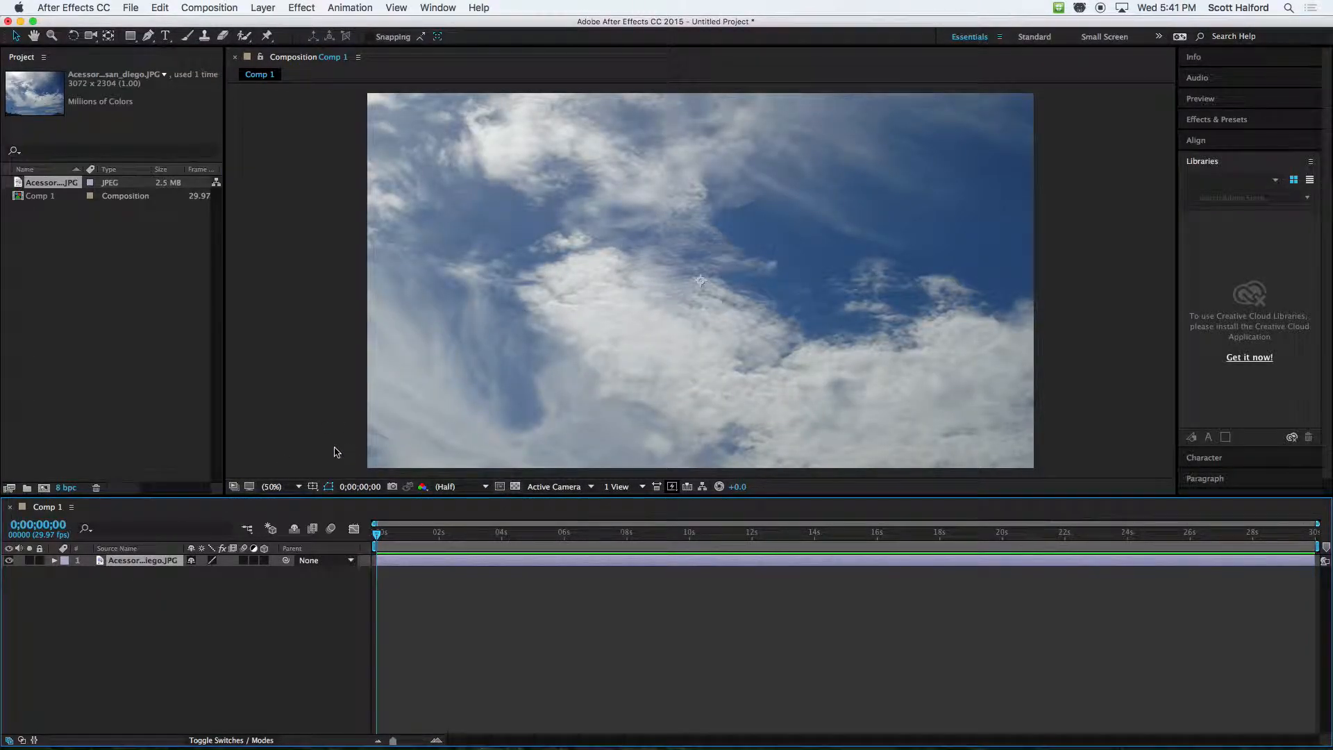
# - Scale the cloud layer to 72% and shift it slightly downward in the frame
pyautogui.press('s')
pyautogui.click(162, 595)
pyautogui.click(142, 564)
pyautogui.moveTo(237, 577)
pyautogui.mouseDown()
pyautogui.moveTo(202, 576)
pyautogui.moveTo(219, 579)
pyautogui.mouseUp()
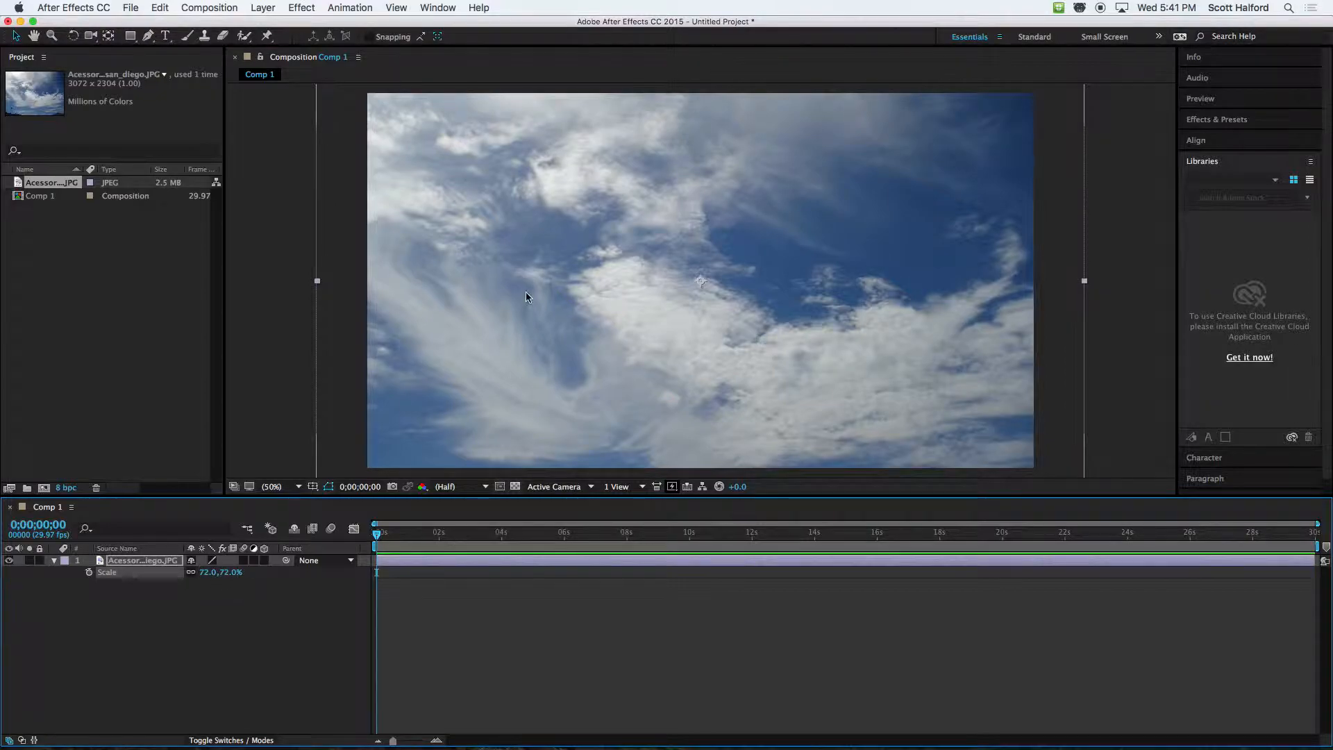
pyautogui.moveTo(585, 269)
pyautogui.mouseDown()
pyautogui.moveTo(587, 149)
pyautogui.moveTo(584, 284)
pyautogui.mouseUp()
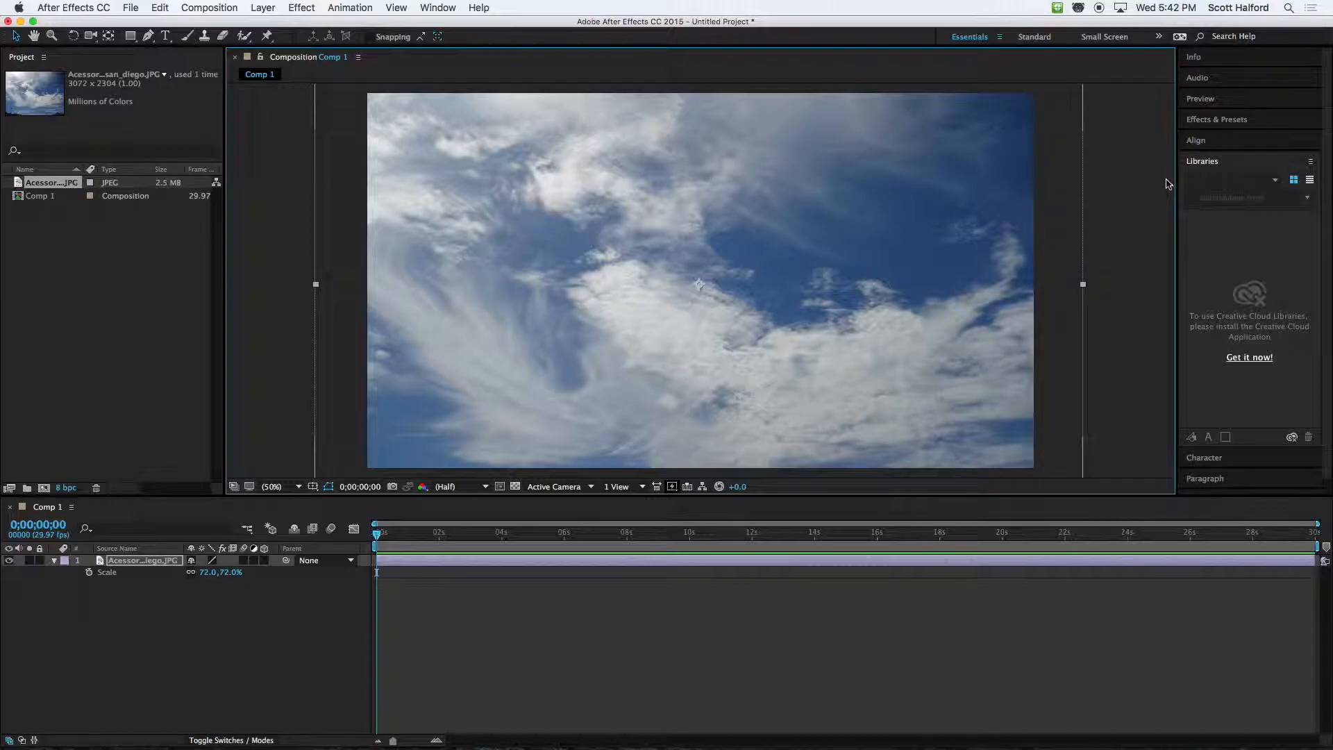
# - Find the Corner Pin effect by searching for "corner" and apply it to the cloud layer
pyautogui.click(1223, 119)
pyautogui.click(1223, 138)
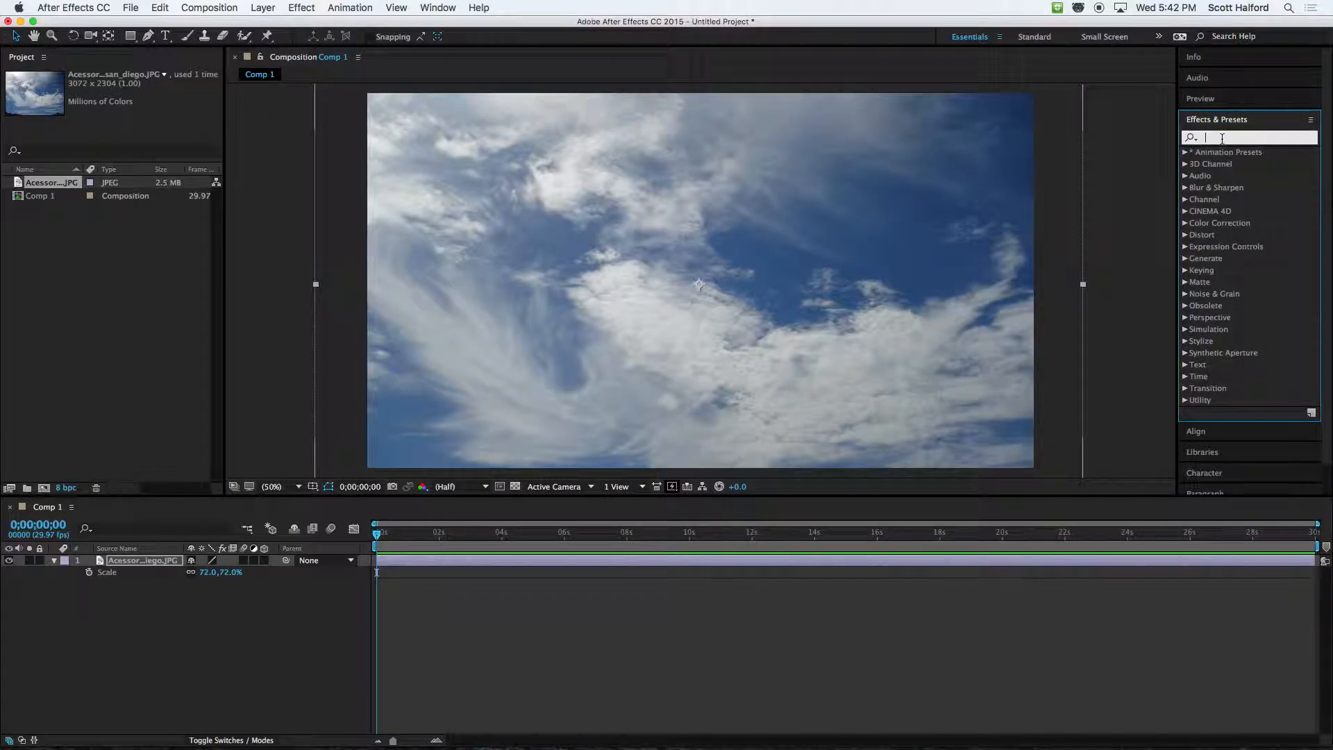
pyautogui.write('corner')
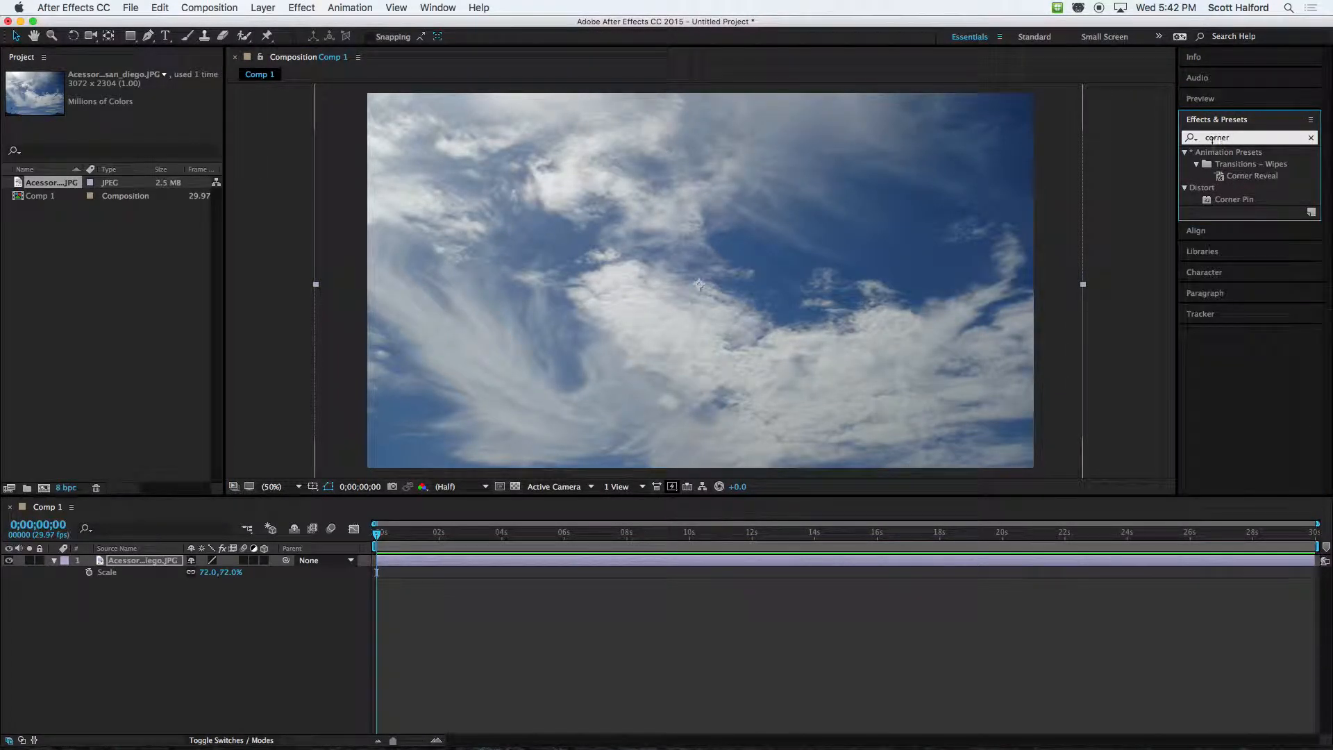
pyautogui.moveTo(1234, 199); pyautogui.dragTo(639, 562)
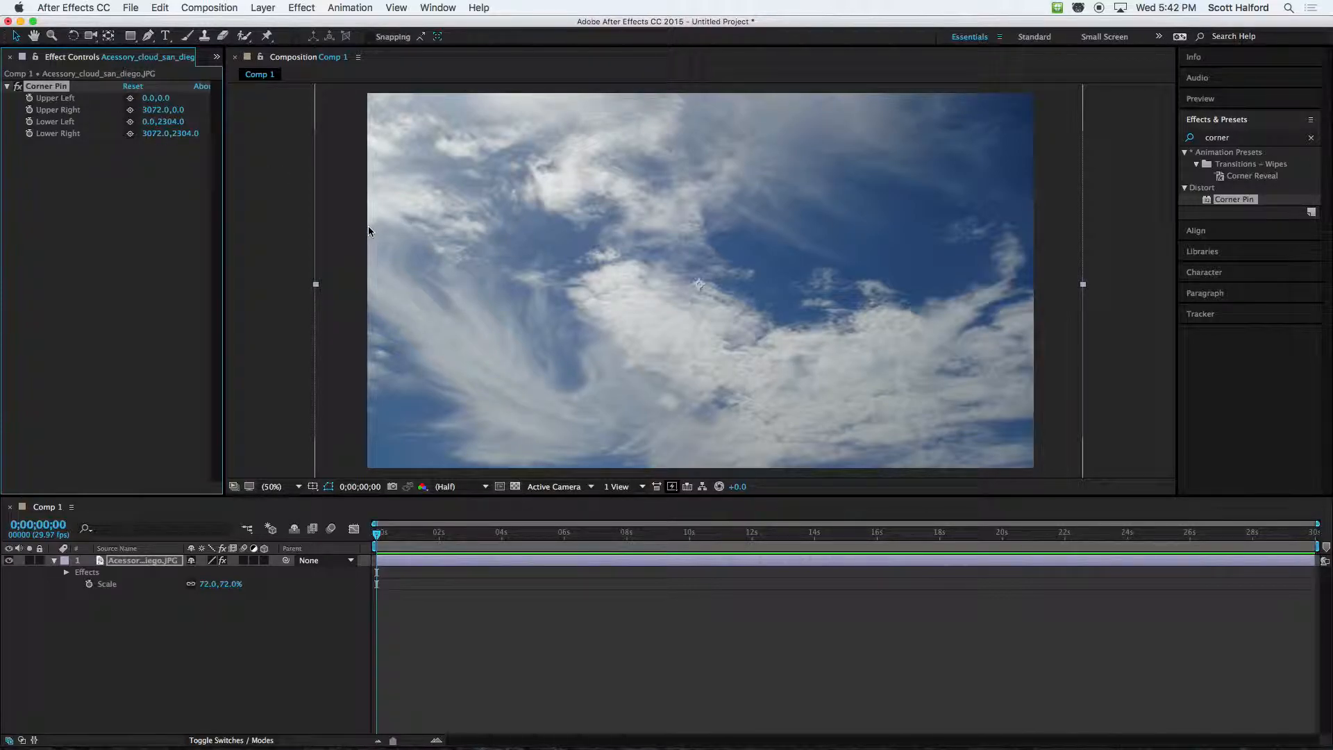
# - Enable keyframing for Corner Pin's Upper Left and Upper Right at 0;00;00;00 and reveal the layer's keyframed properties
pyautogui.press(',')
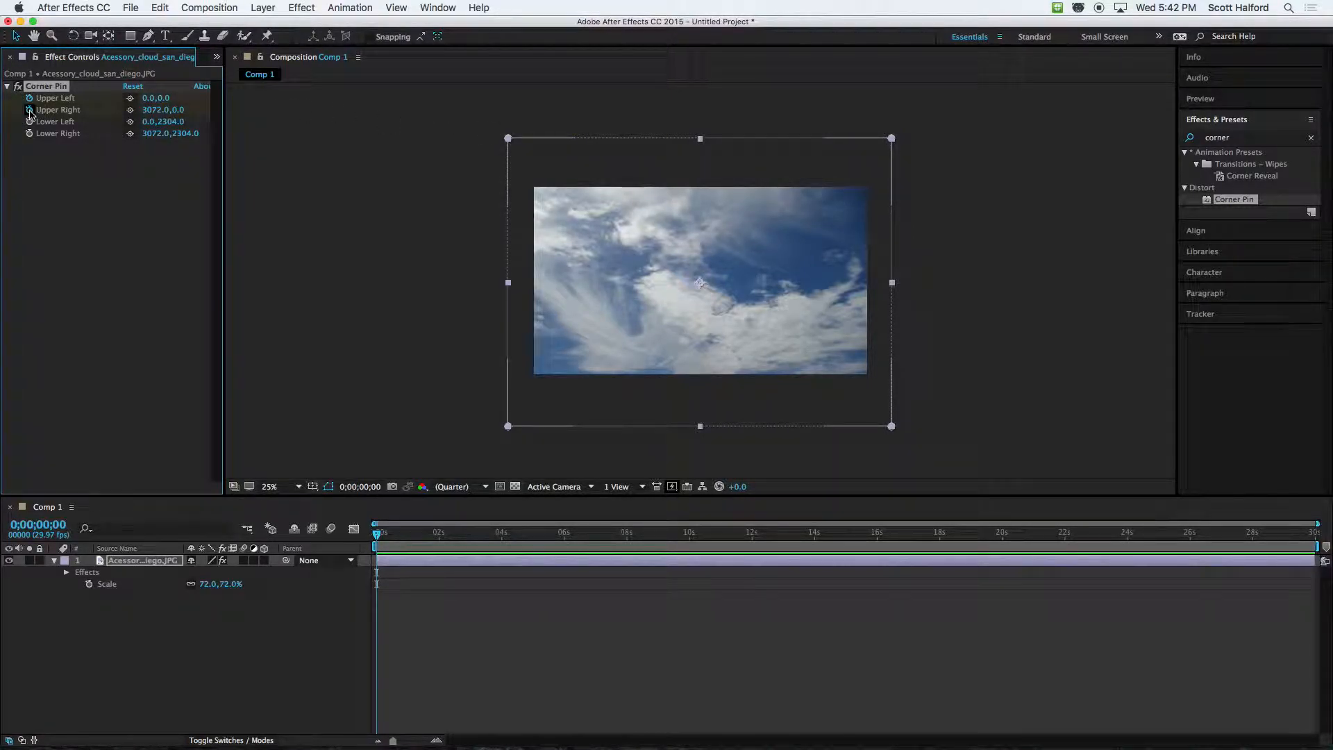
pyautogui.click(402, 570)
pyautogui.press('u')
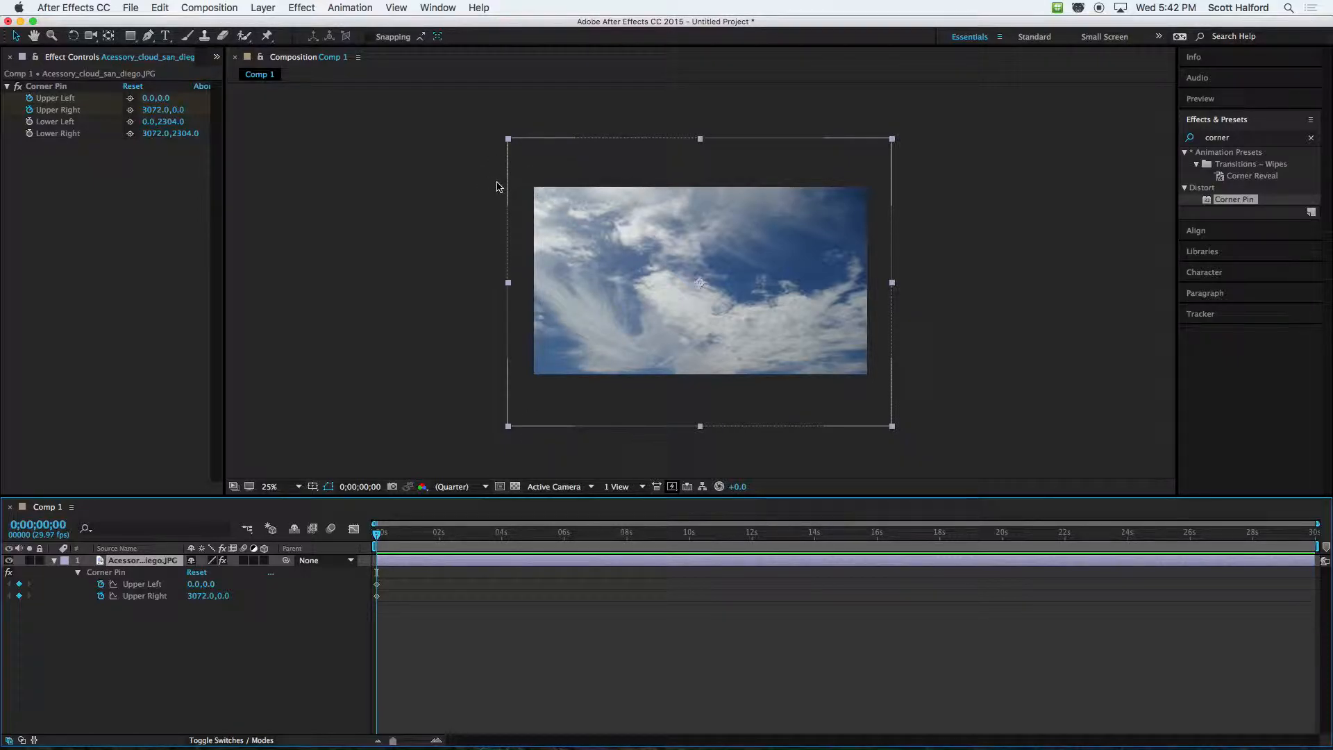
# - At 0;00;00;00, shift Corner Pin's Upper Left point to about -377.8, -5.6 and Upper Right to about 2872.0, 11.1
pyautogui.moveTo(455, 186); pyautogui.dragTo(941, 214)
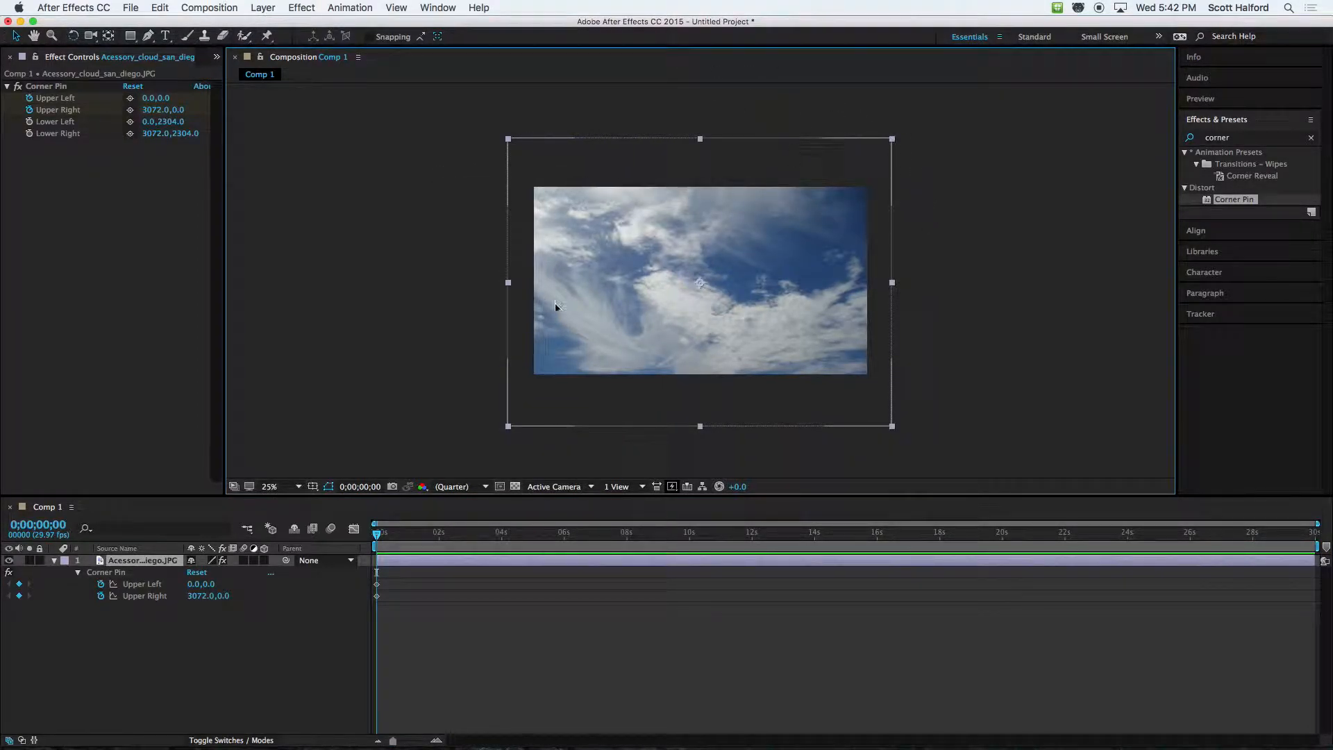
pyautogui.click(60, 87)
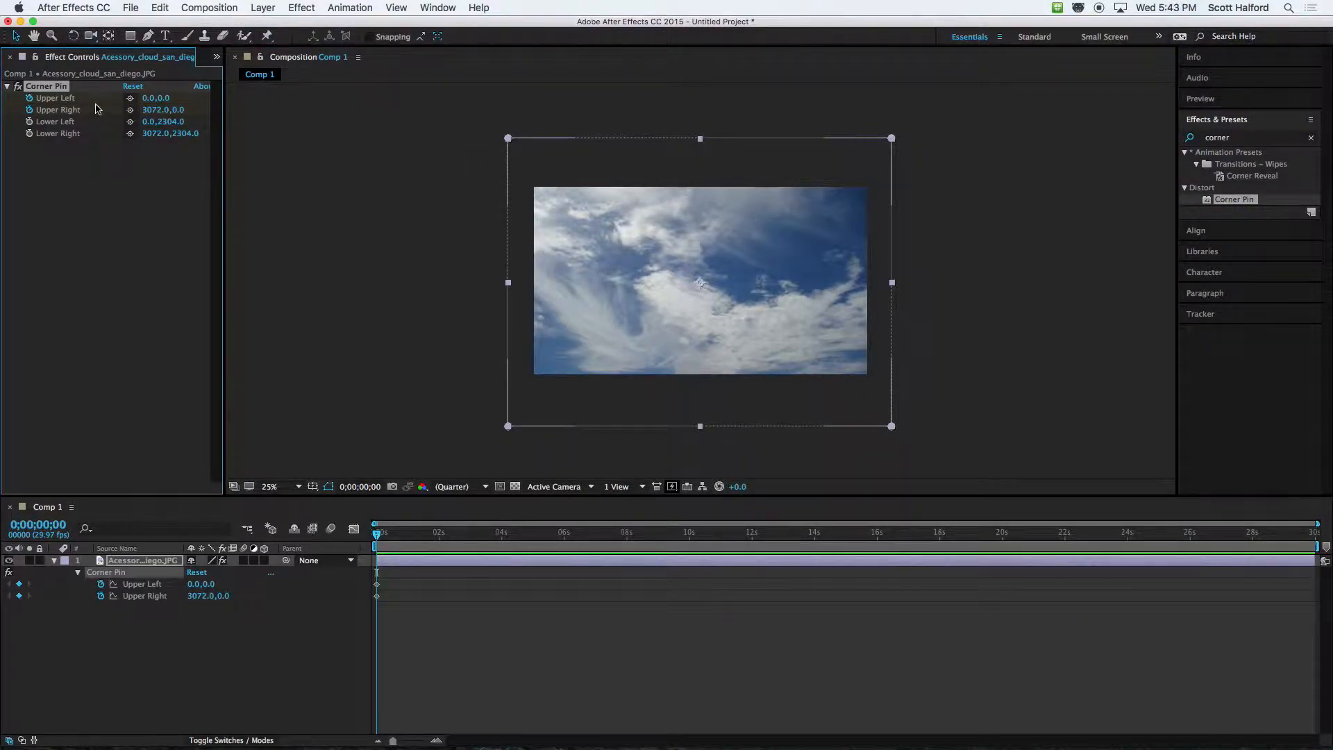
pyautogui.moveTo(509, 139); pyautogui.dragTo(461, 138)
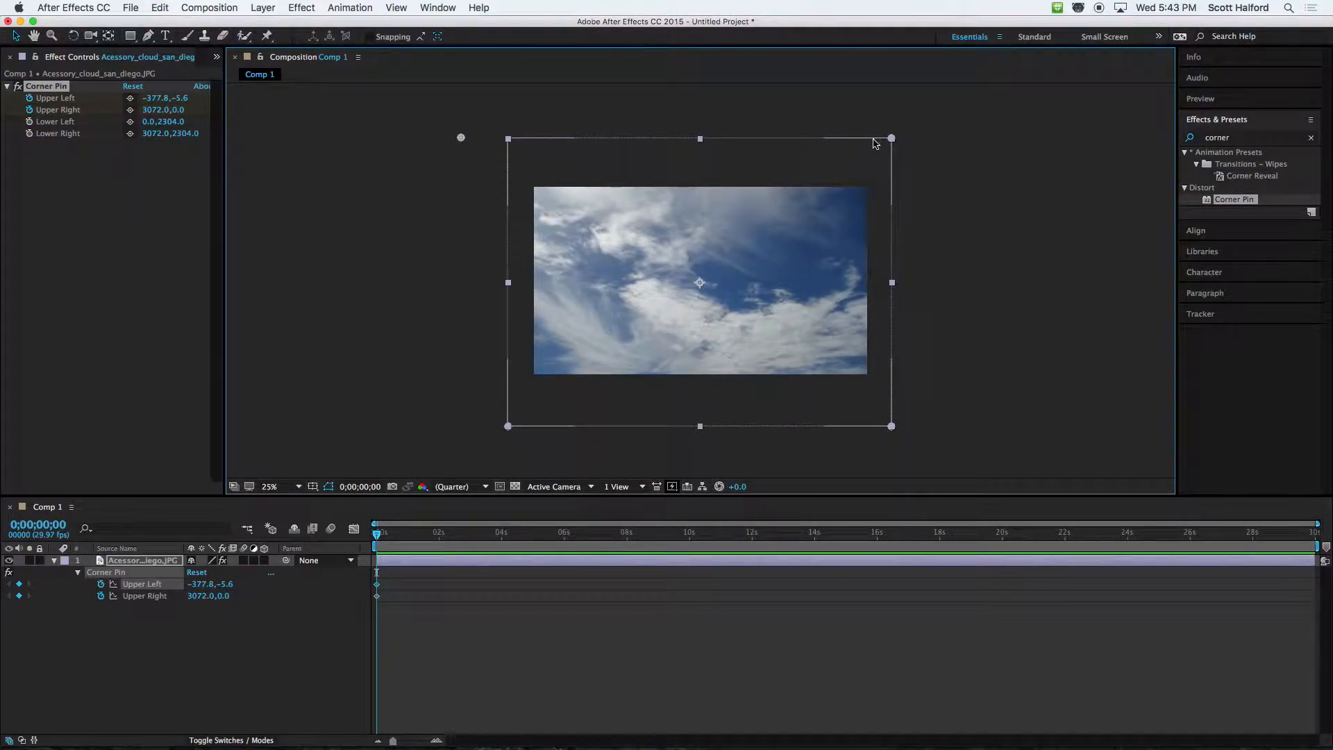
pyautogui.moveTo(892, 138)
pyautogui.mouseDown()
pyautogui.moveTo(861, 125)
pyautogui.moveTo(789, 143)
pyautogui.moveTo(796, 153)
pyautogui.moveTo(866, 139)
pyautogui.mouseUp()
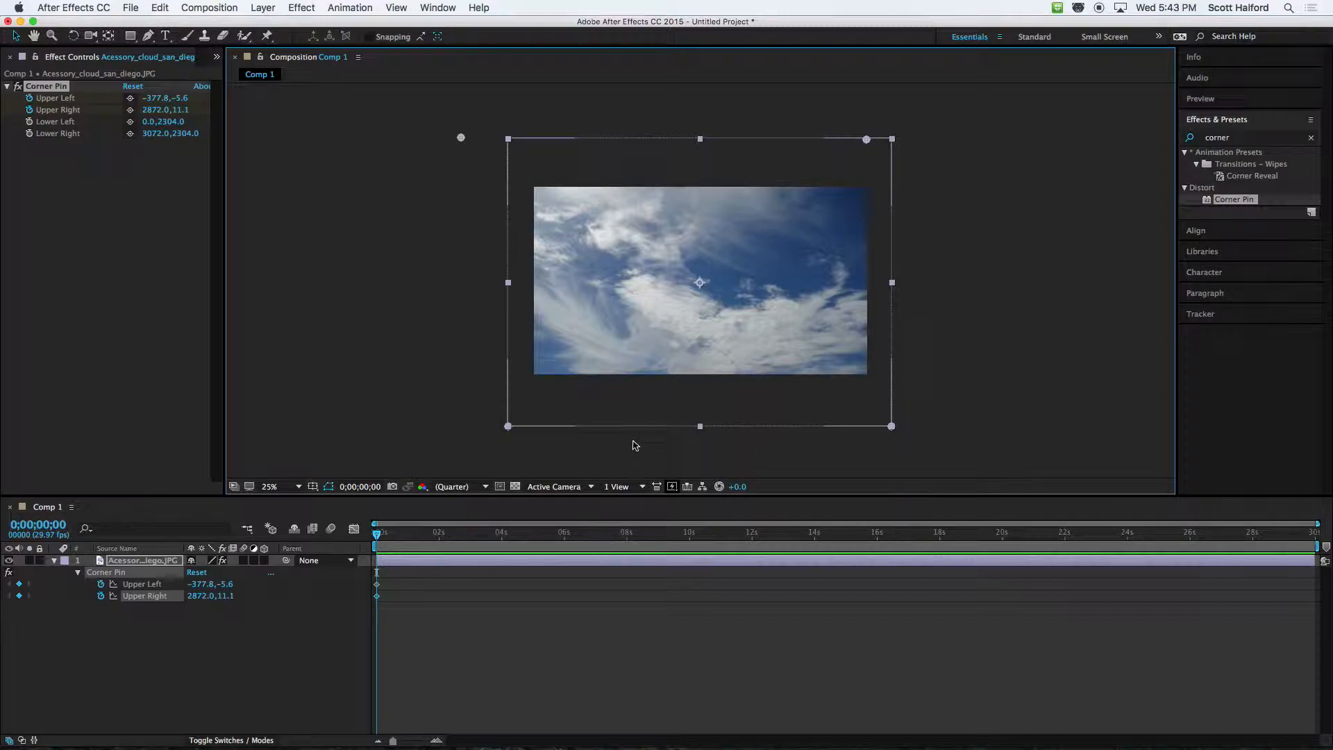
# - At 0;00;06;01, keyframe Corner Pin's Upper Right point at about 3527.6, -5.6 and Upper Left at about 188.9, -5.6
pyautogui.moveTo(429, 540); pyautogui.dragTo(565, 535)
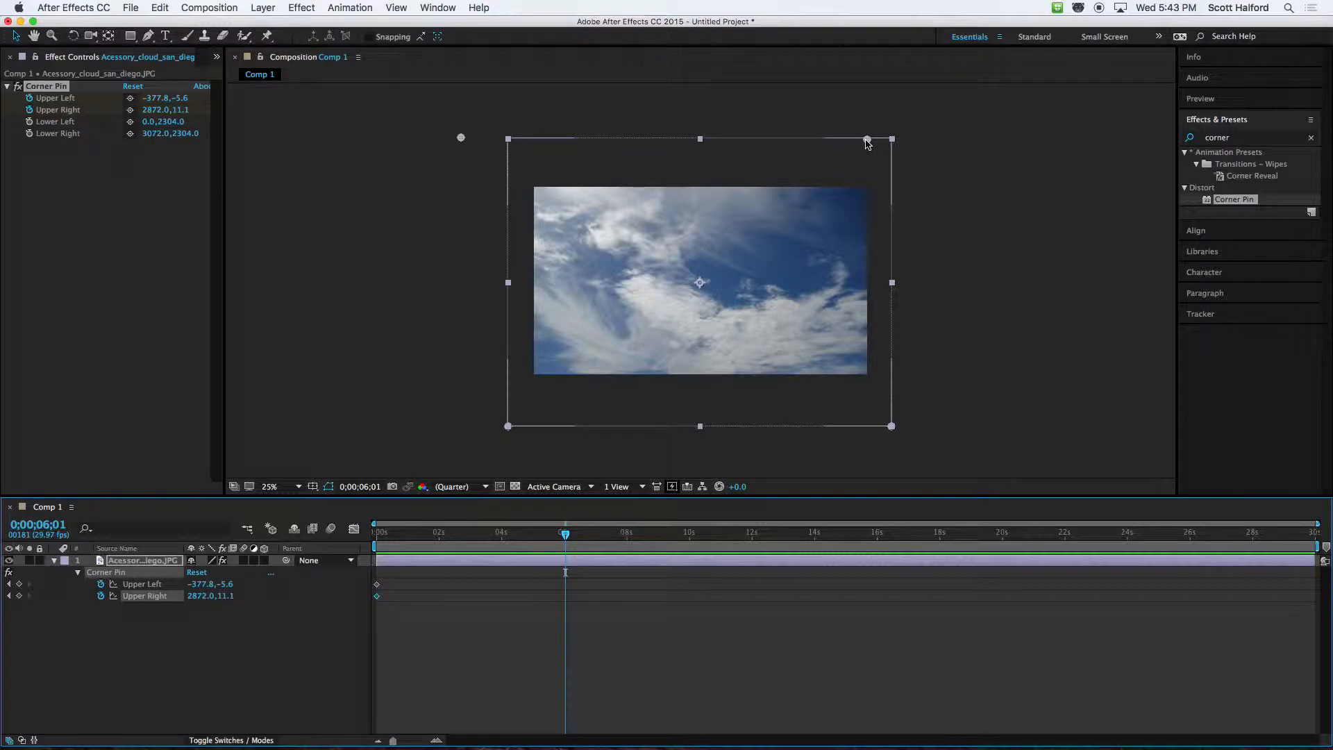
pyautogui.moveTo(867, 140); pyautogui.dragTo(950, 139)
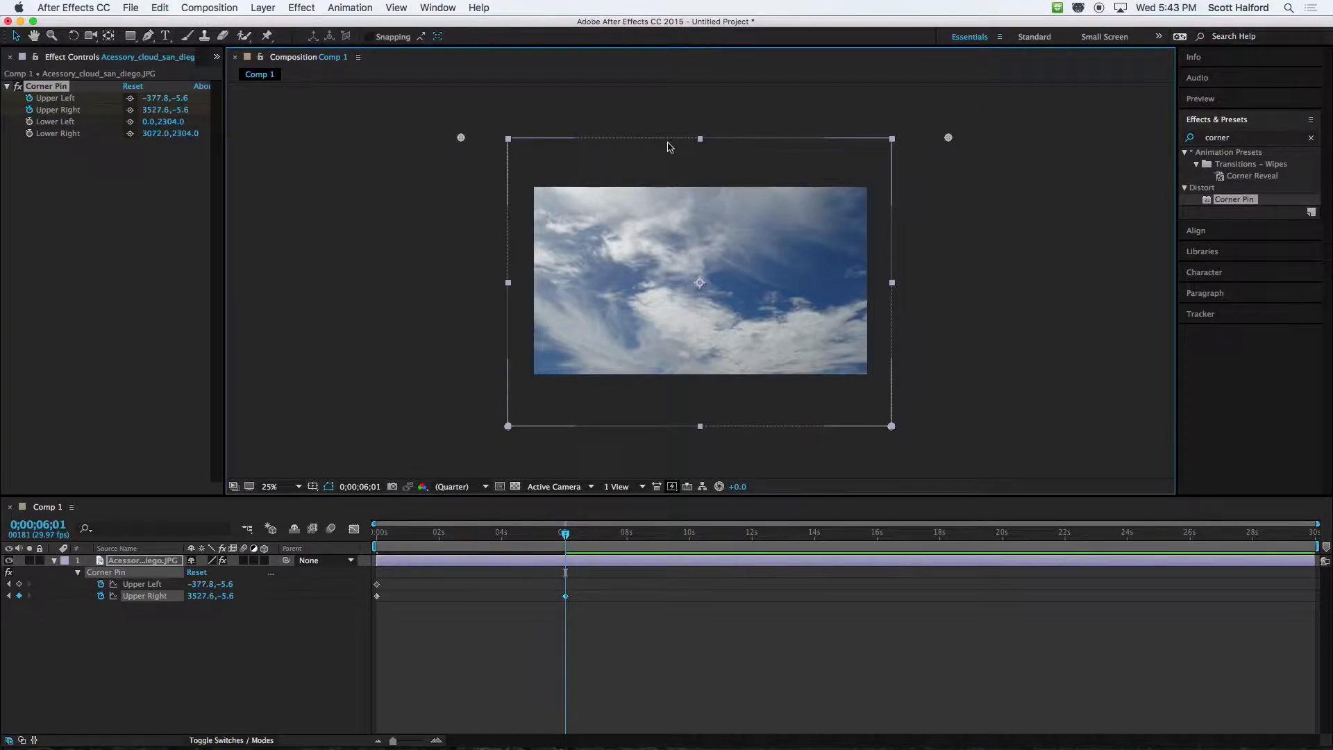
pyautogui.moveTo(459, 142); pyautogui.dragTo(532, 138)
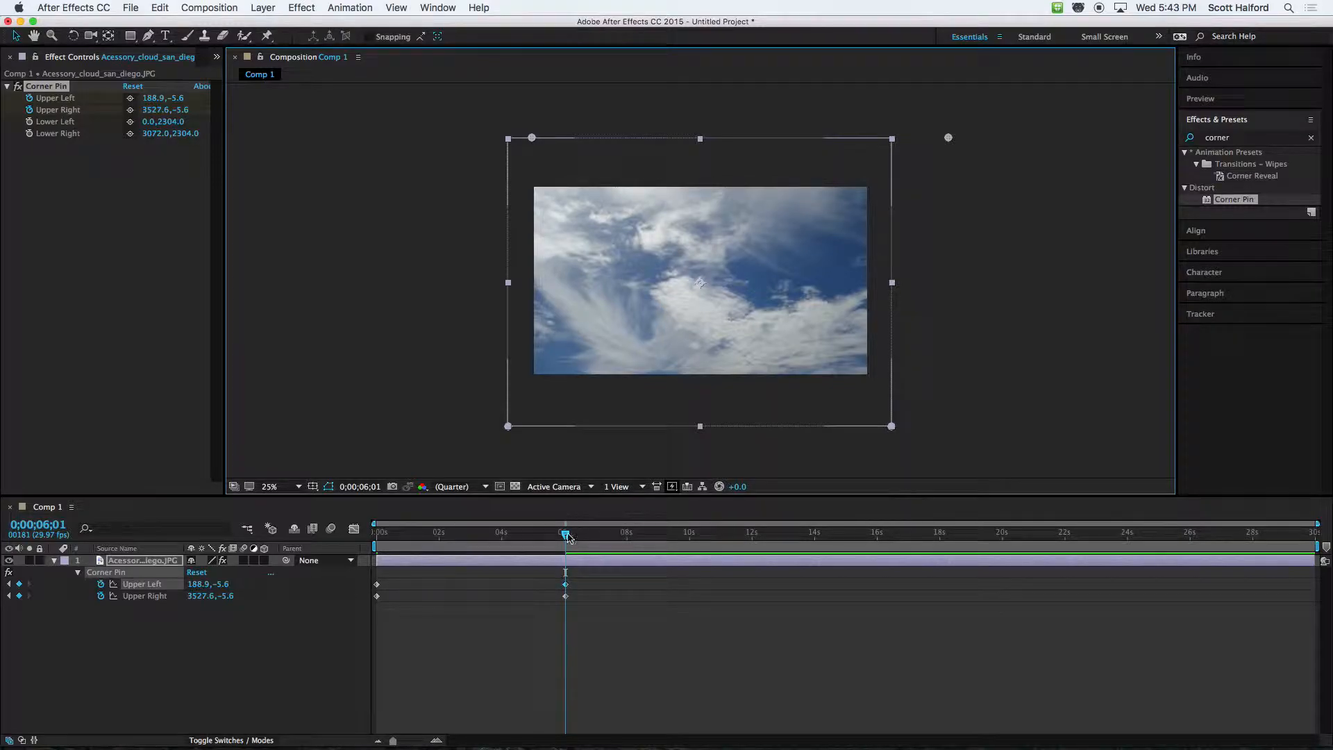
# - Scrub the timeline between about 4.5 and 6 seconds to review the Corner Pin cloud movement, and deselect the layer
pyautogui.moveTo(565, 535)
pyautogui.mouseDown()
pyautogui.moveTo(381, 536)
pyautogui.moveTo(565, 546)
pyautogui.mouseUp()
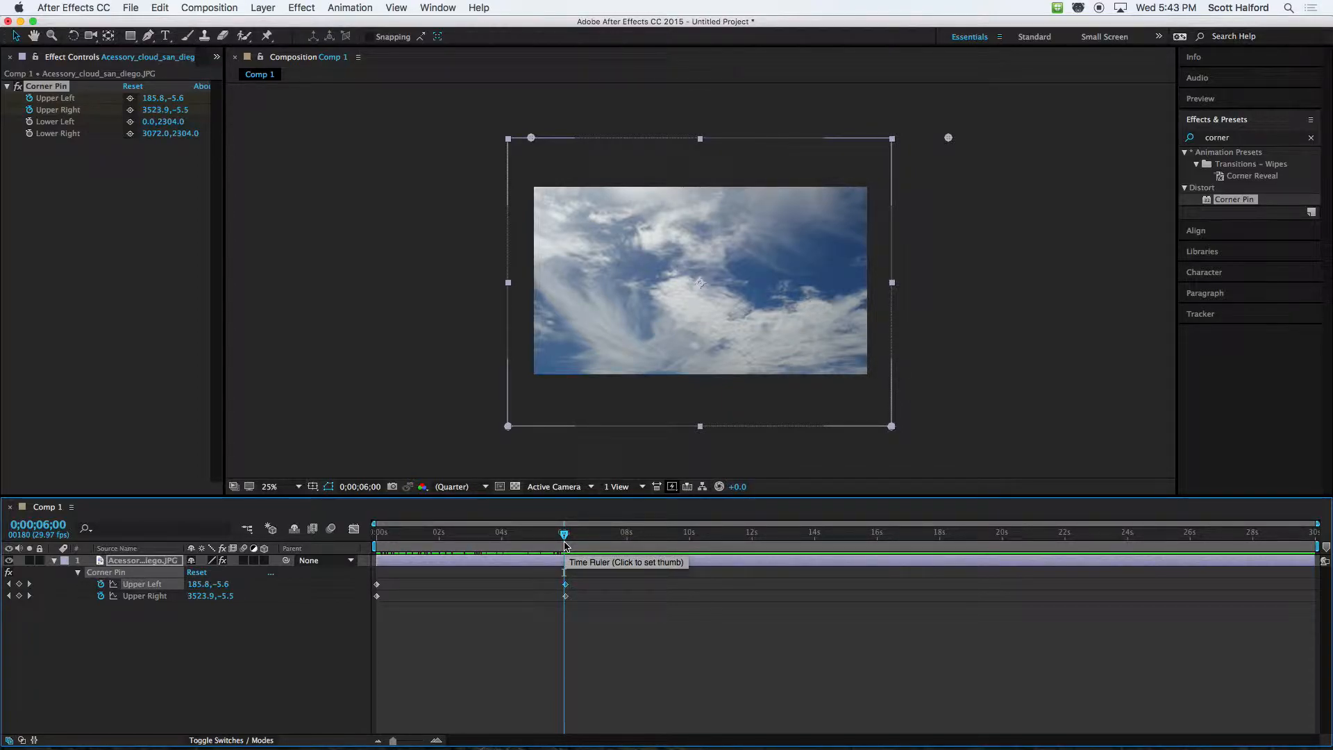
pyautogui.moveTo(561, 536); pyautogui.dragTo(533, 541)
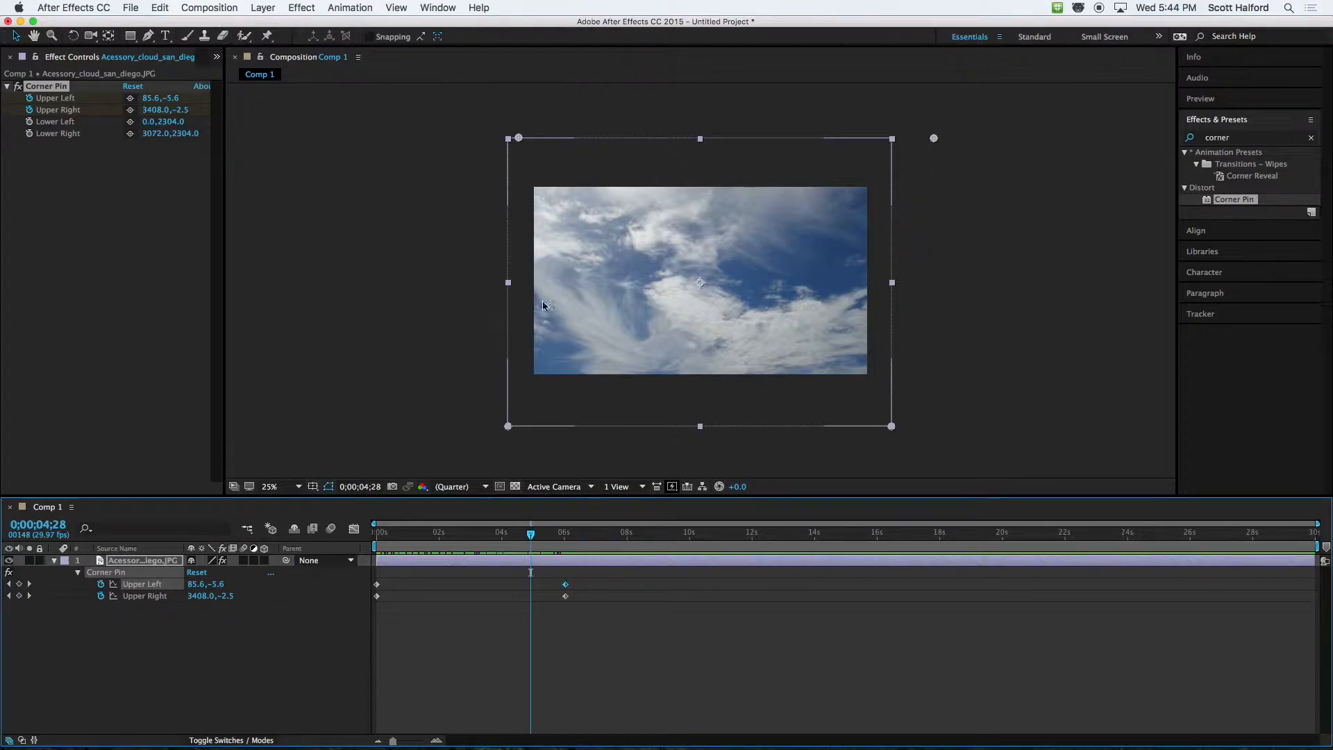
pyautogui.click(531, 535)
pyautogui.moveTo(531, 534)
pyautogui.mouseDown()
pyautogui.moveTo(566, 535)
pyautogui.moveTo(497, 535)
pyautogui.moveTo(518, 534)
pyautogui.mouseUp()
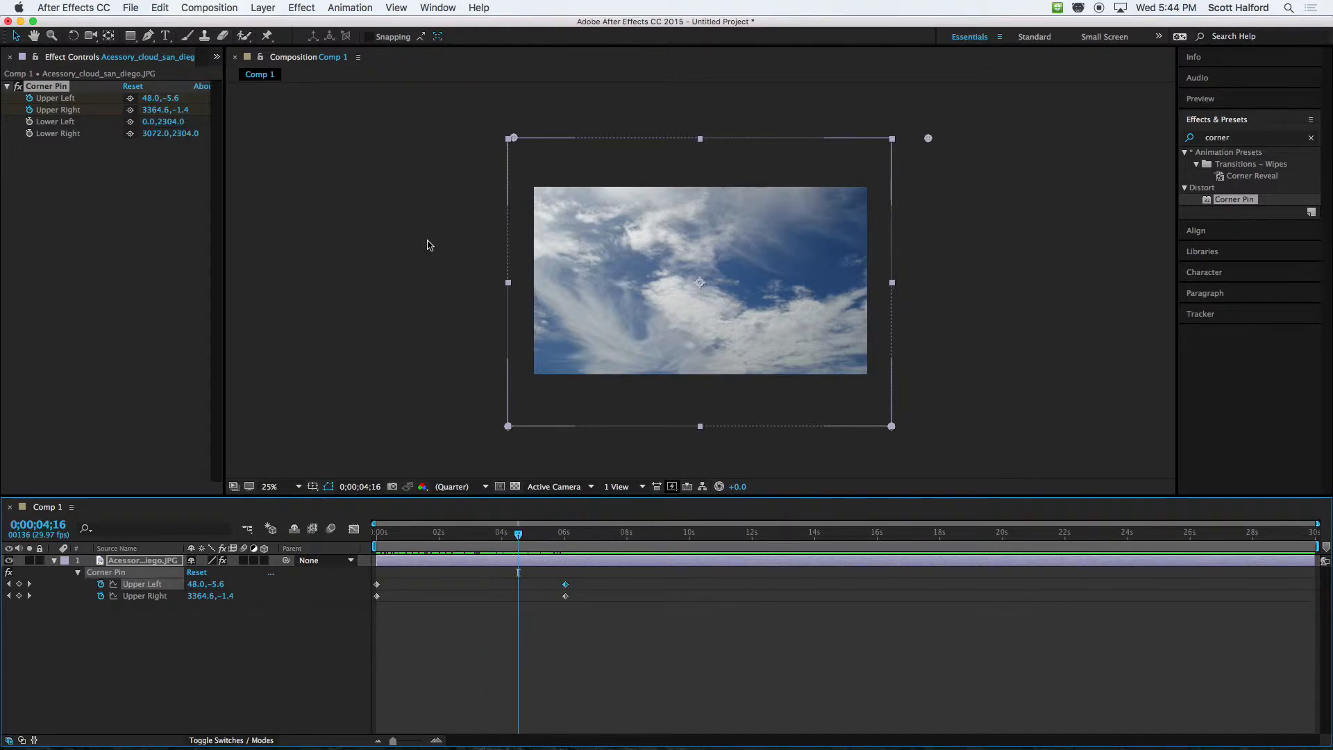
pyautogui.moveTo(518, 536); pyautogui.dragTo(545, 540)
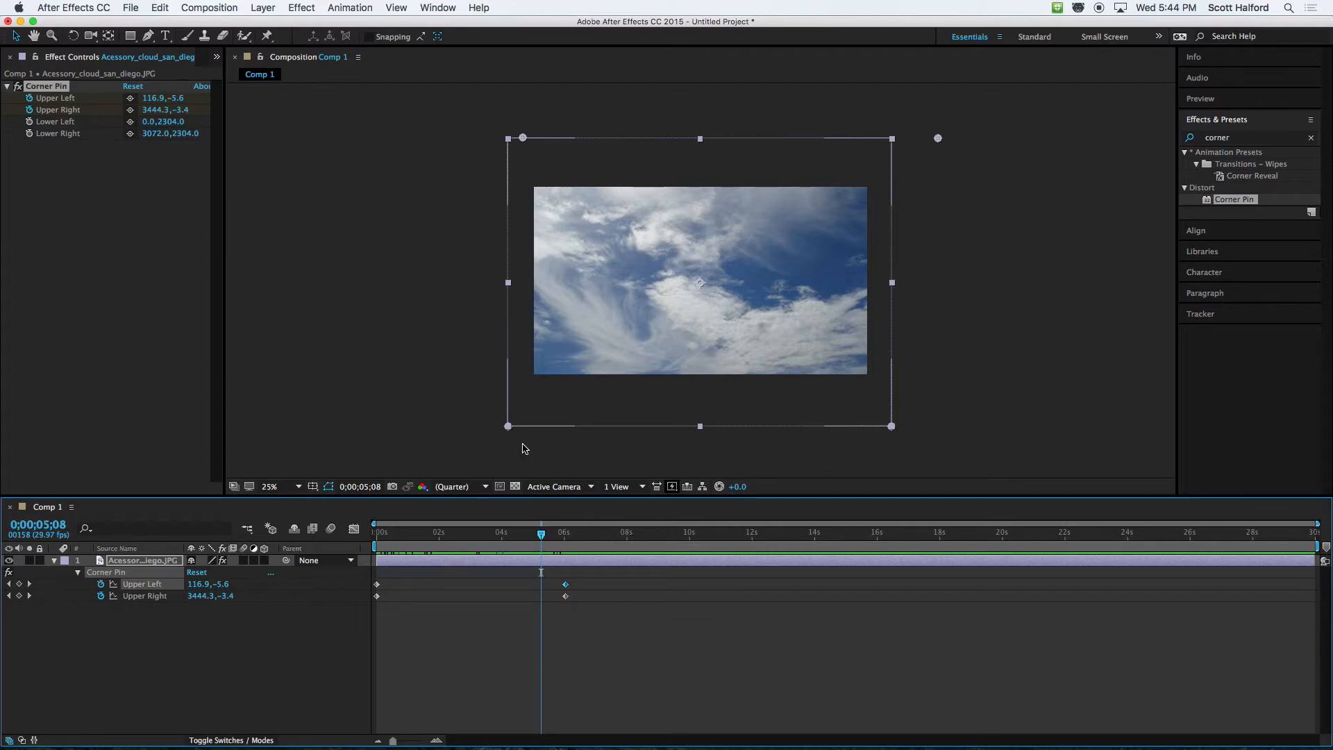
pyautogui.click(341, 659)
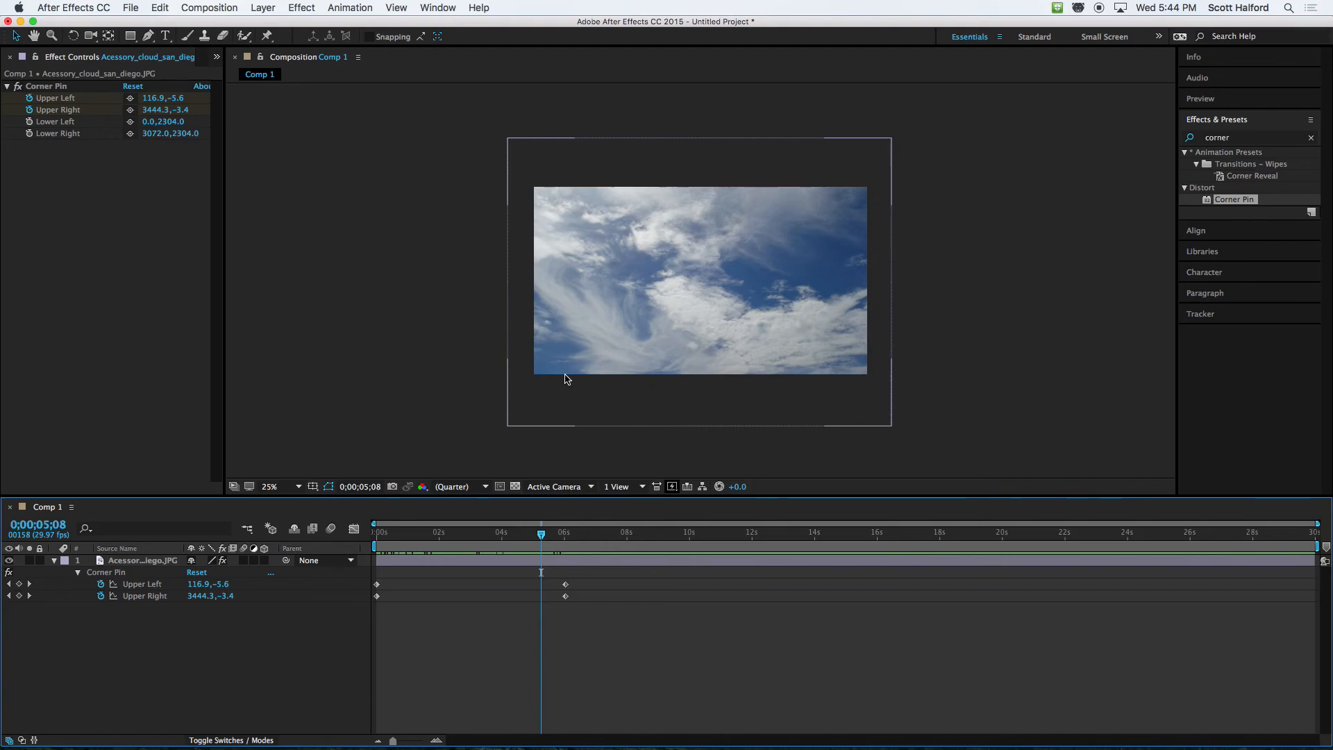
pyautogui.press('super+Tab')
pyautogui.press('super+Tab')
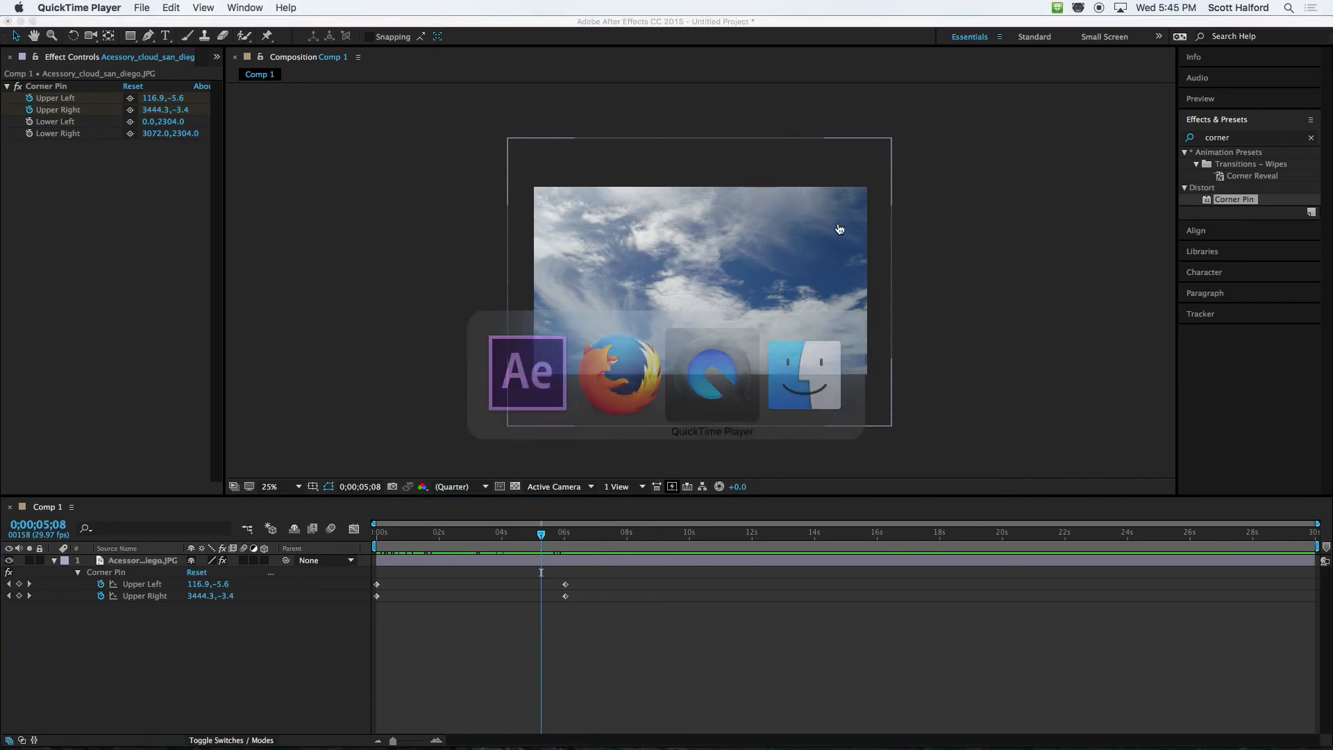